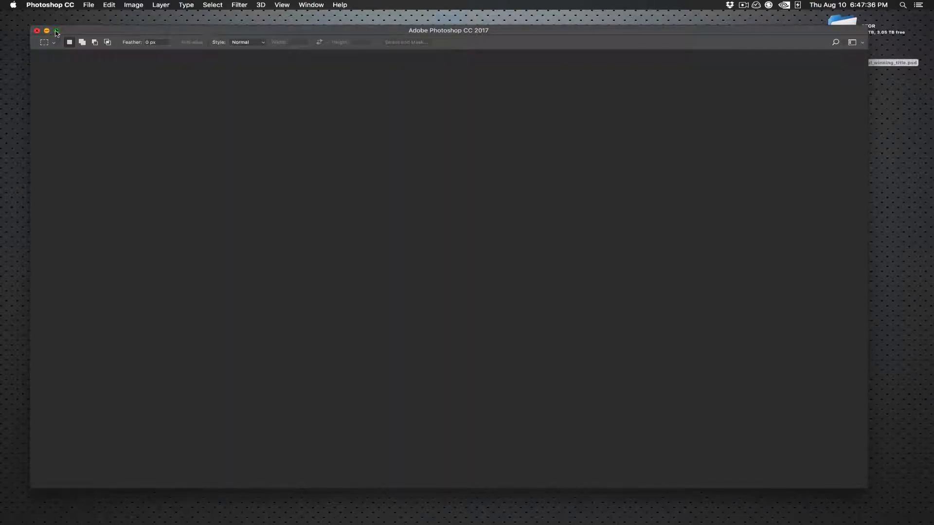
Step: Enlarge the application window, decline creating a new library from the opened document, and activate the Move tool
{"action": "left_click", "coordinate": [56, 31]}
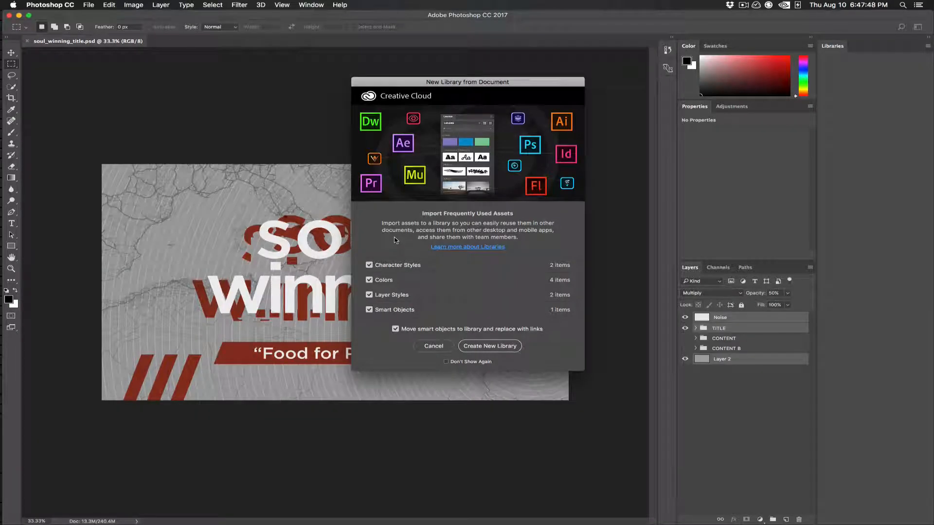
{"action": "left_click", "coordinate": [439, 347]}
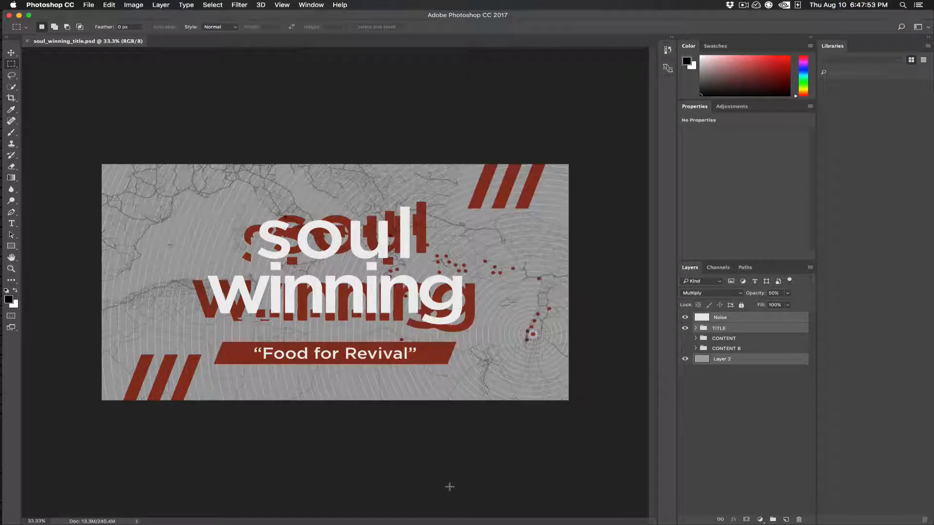
{"action": "left_click", "coordinate": [12, 52]}
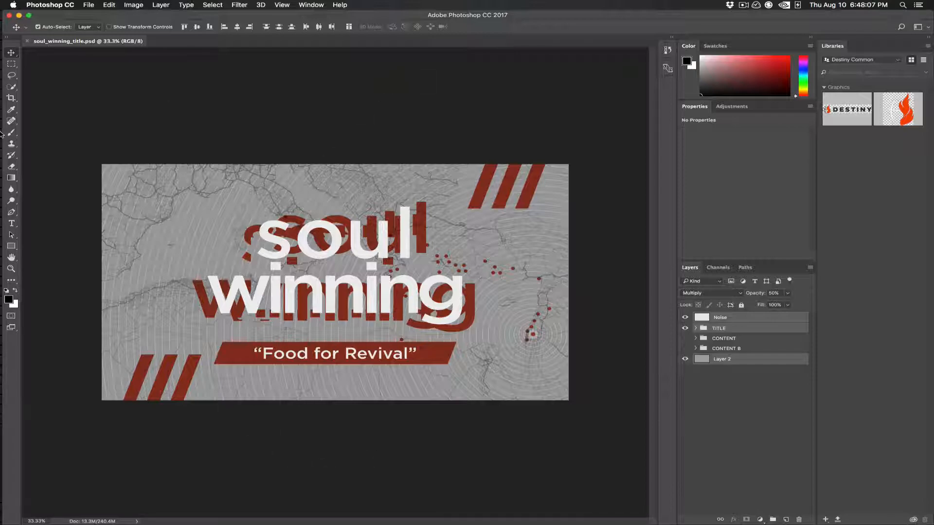
Step: Open template_17_MASTER_subsplash.psd from the CC Files folder's _Destiny Common/04 ARTWORK subfolder in Finder
{"action": "mouse_move", "coordinate": [1, 135]}
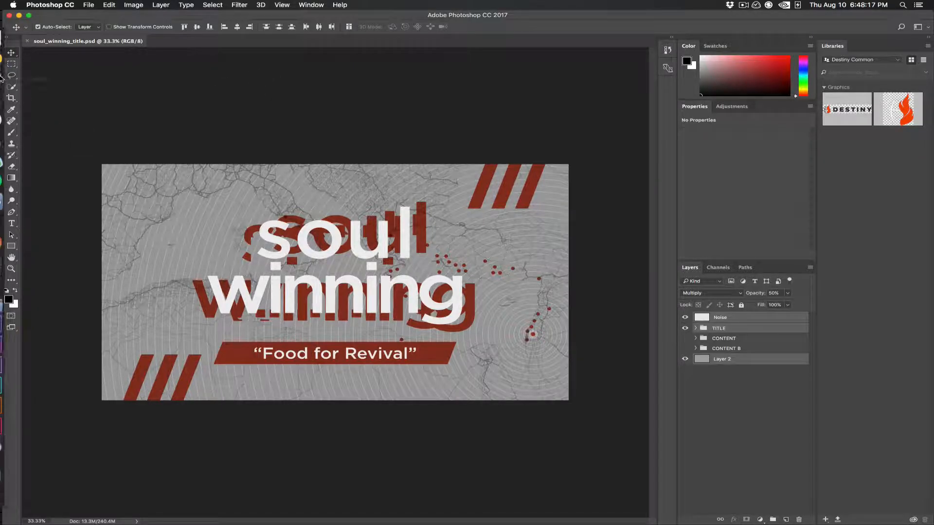
{"action": "left_click", "coordinate": [15, 40]}
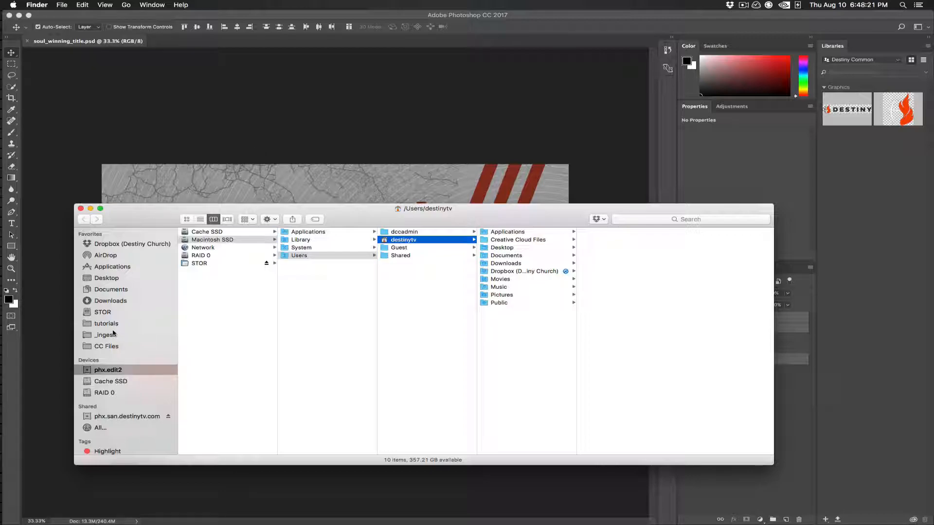
{"action": "left_click", "coordinate": [119, 345]}
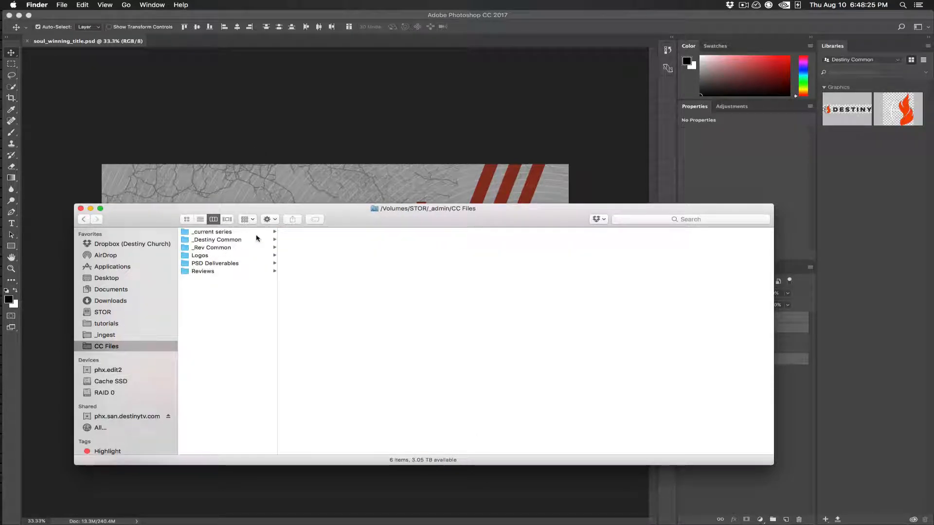
{"action": "left_click", "coordinate": [260, 239]}
{"action": "left_click", "coordinate": [318, 255]}
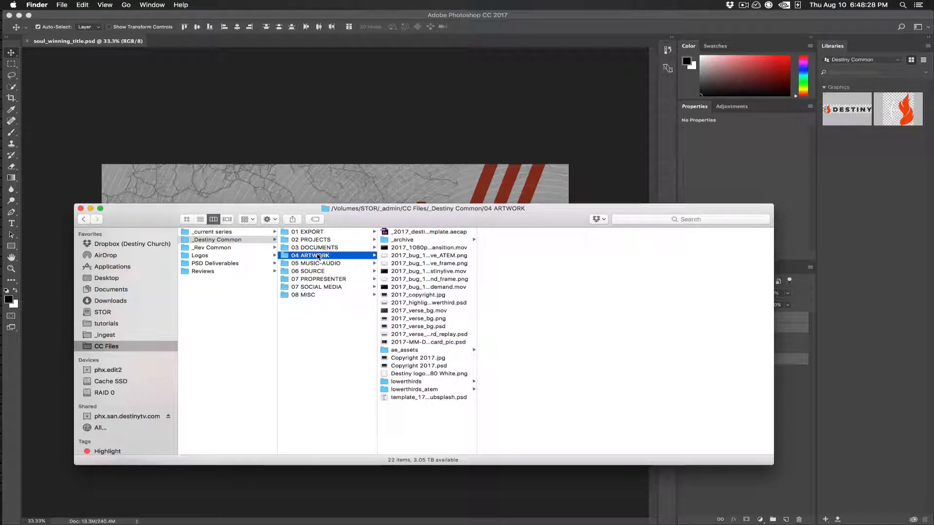
{"action": "double_click", "coordinate": [477, 418]}
{"action": "left_click", "coordinate": [395, 398]}
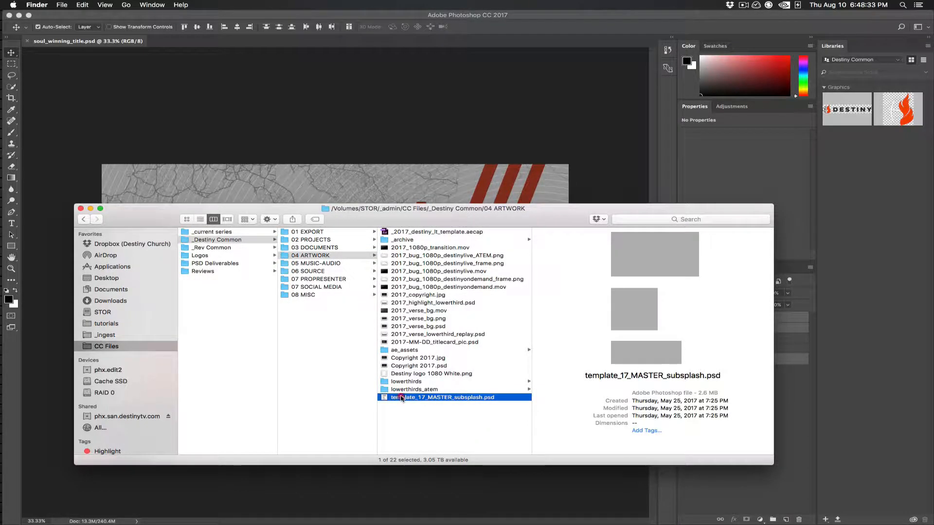
{"action": "double_click", "coordinate": [401, 398]}
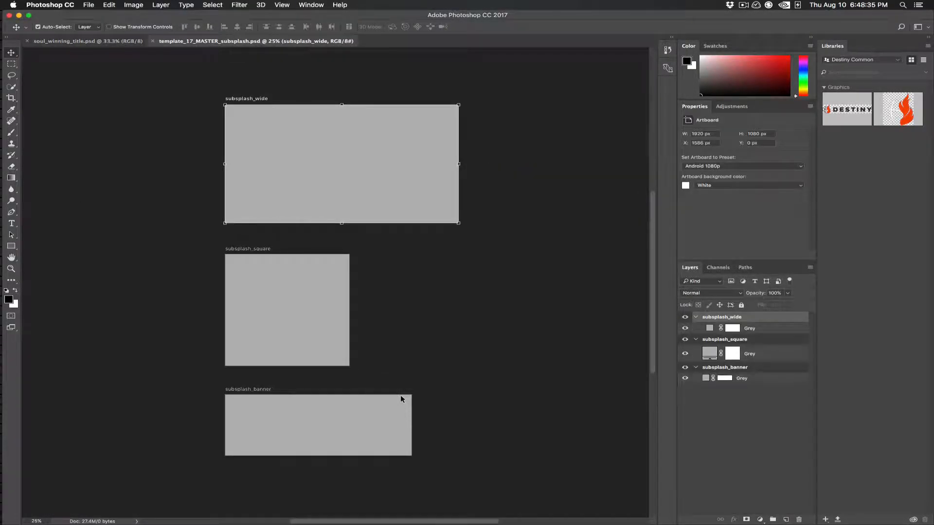
Step: Duplicate the selected Noise, TITLE and Layer 2 items from soul_winning_title.psd into template_17_MASTER_subsplash.psd
{"action": "left_click", "coordinate": [87, 41]}
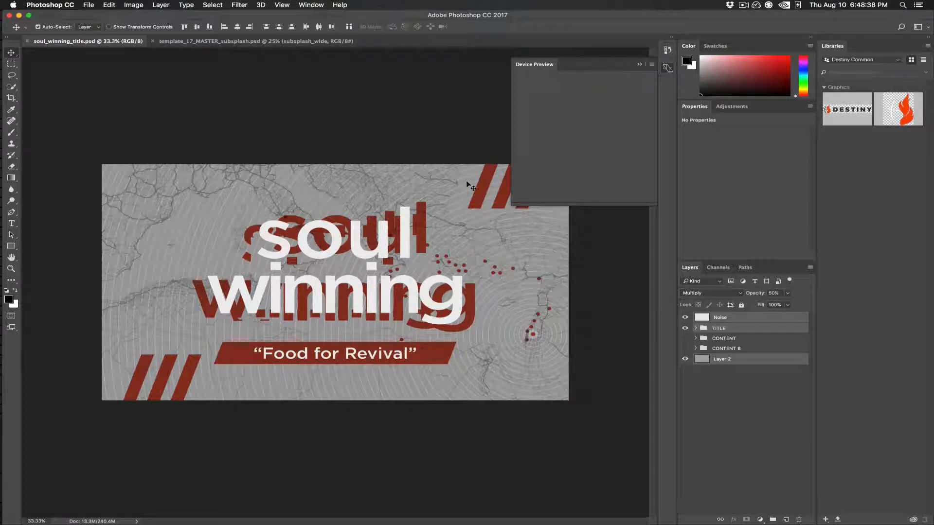
{"action": "right_click", "coordinate": [722, 329]}
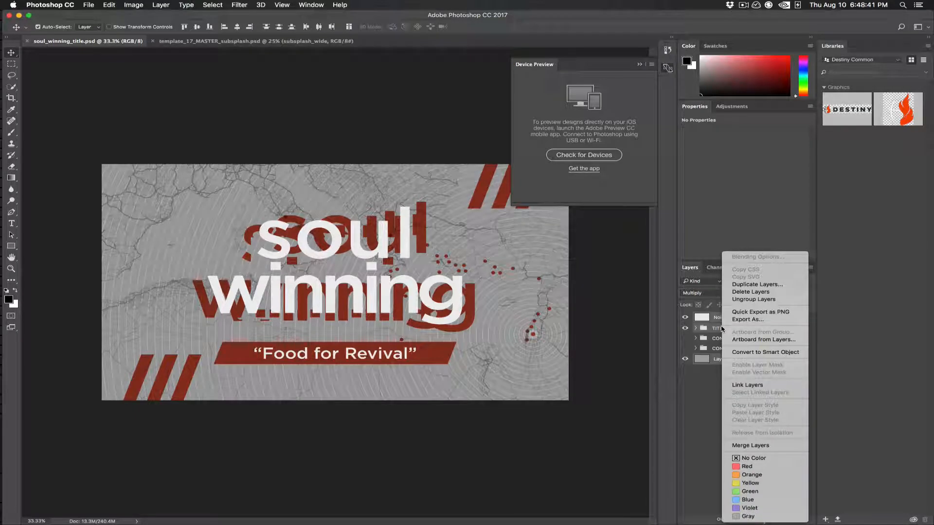
{"action": "left_click", "coordinate": [771, 284]}
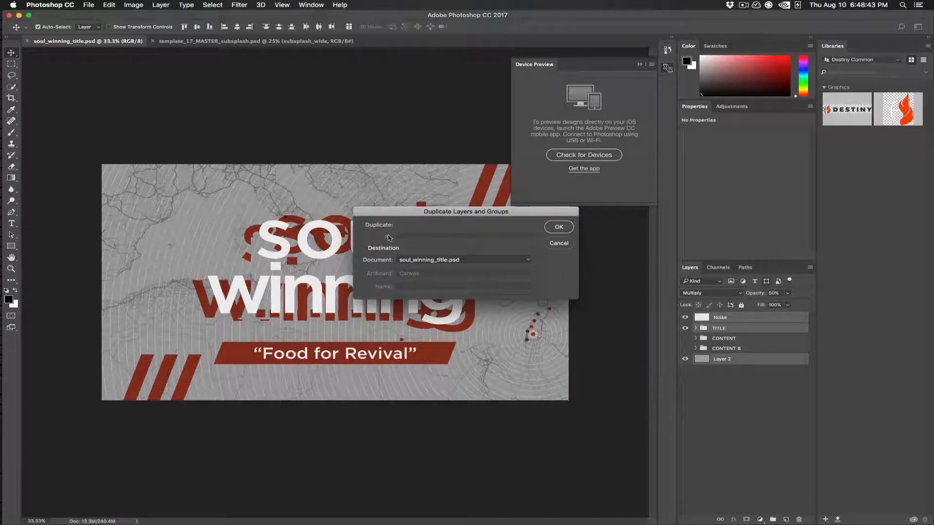
{"action": "left_click", "coordinate": [445, 265]}
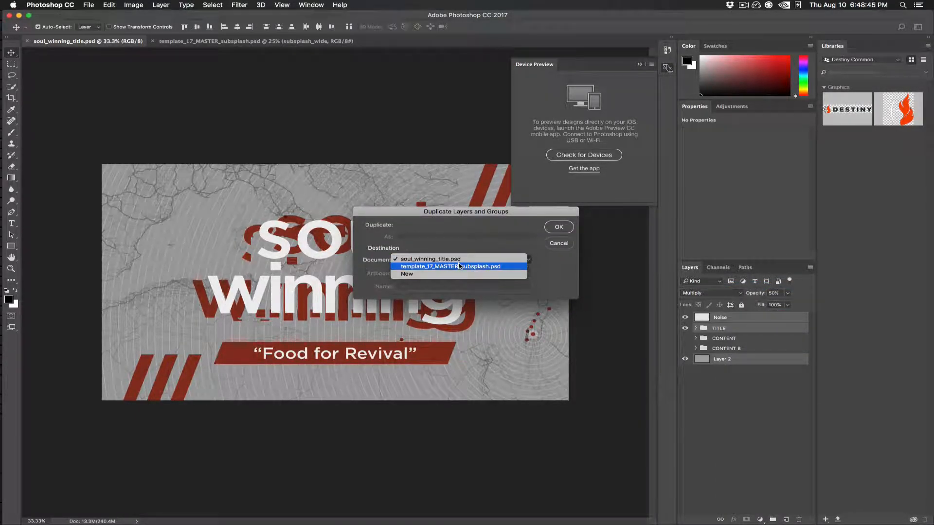
{"action": "left_click", "coordinate": [460, 267]}
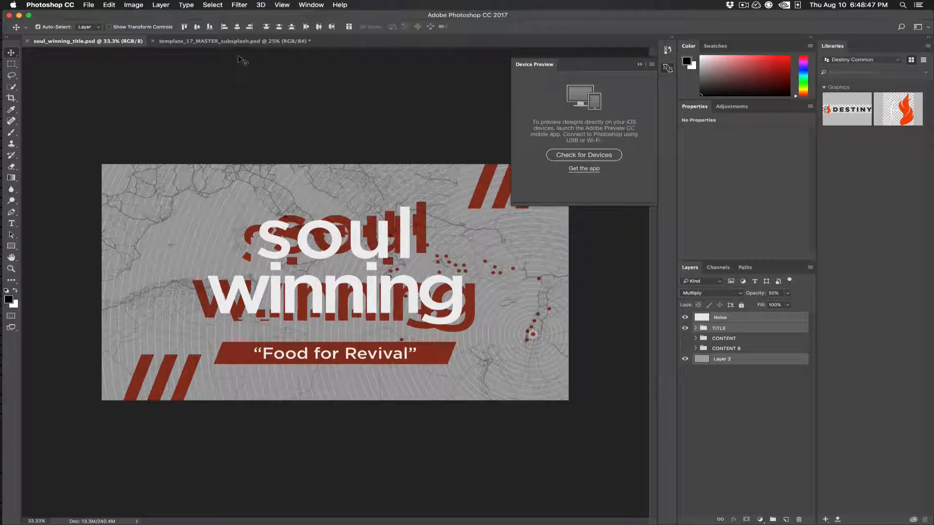
Step: Scale the duplicated artwork in the template document down proportionally around its centre to fit the subsplash_wide artboard
{"action": "left_click", "coordinate": [250, 42]}
{"action": "key", "text": "super+t"}
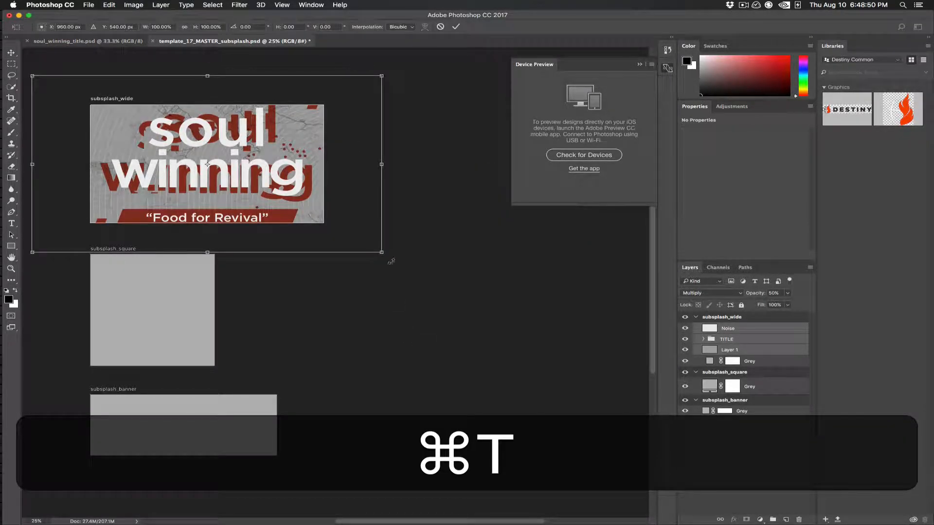
{"action": "left_click_drag", "start_coordinate": [384, 250], "coordinate": [332, 217]}
{"action": "key", "text": "Return"}
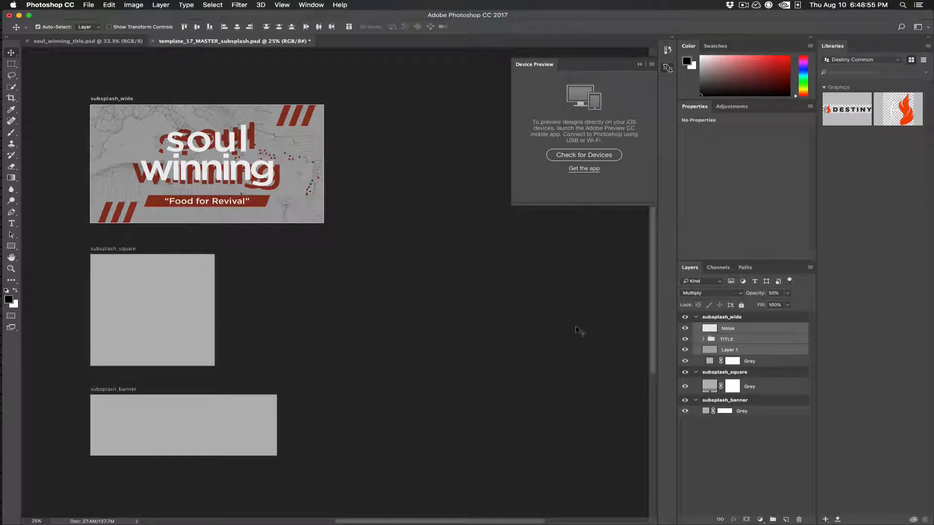
Step: Duplicate the Noise, TITLE and Layer 1 items from the wide artboard onto the subsplash_square artboard
{"action": "right_click", "coordinate": [728, 340]}
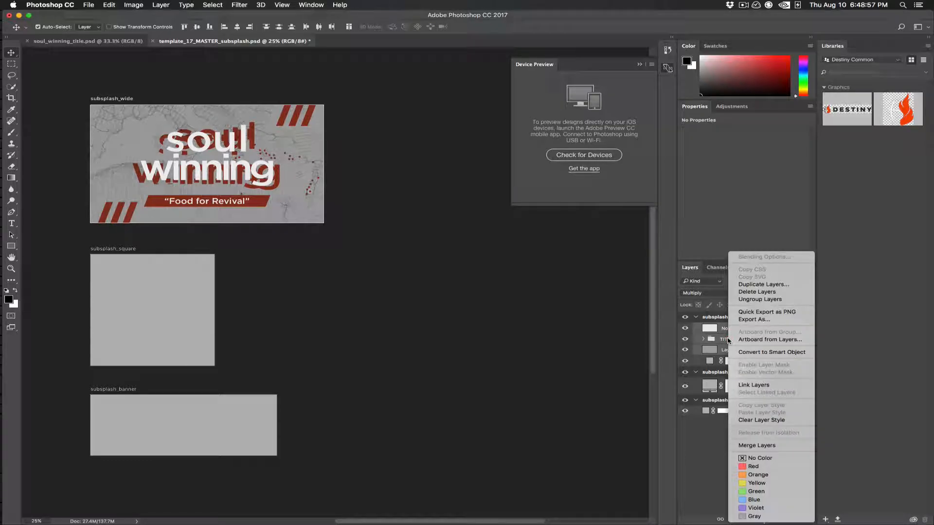
{"action": "left_click", "coordinate": [760, 285]}
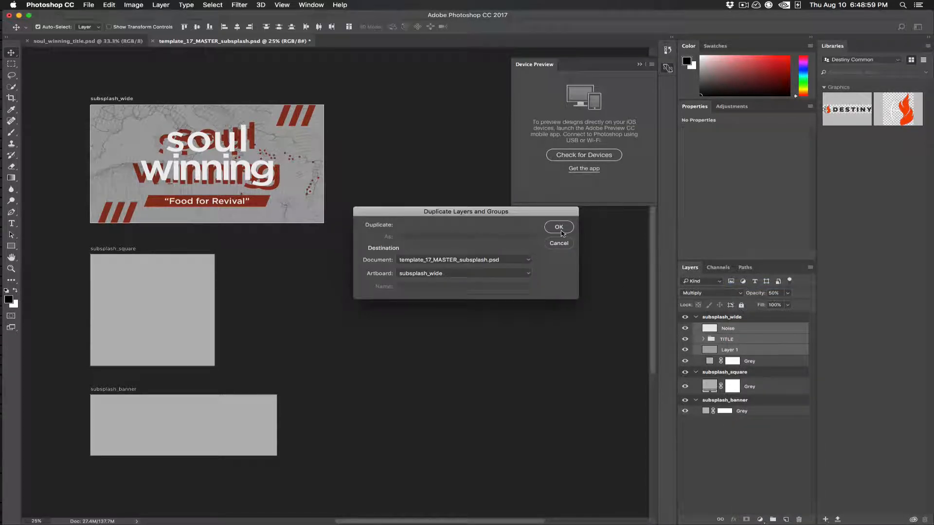
{"action": "left_click", "coordinate": [464, 274]}
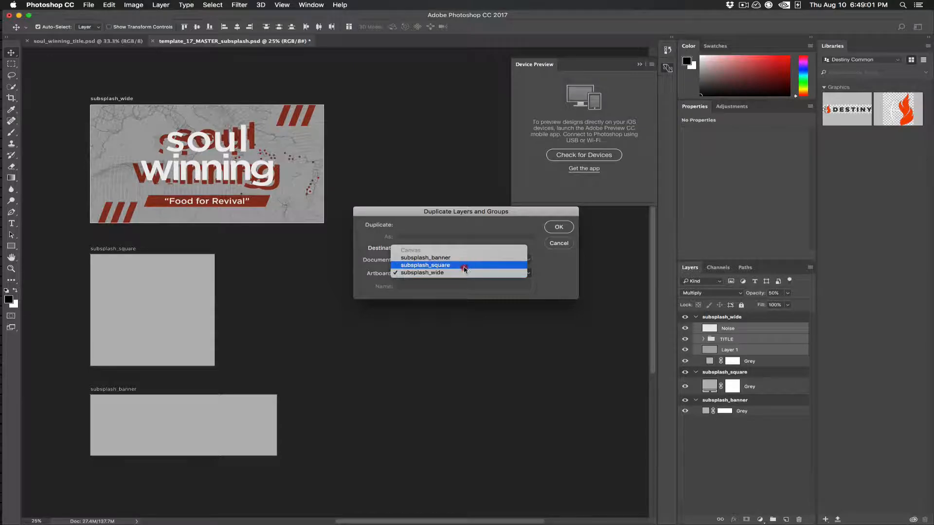
{"action": "left_click", "coordinate": [465, 267]}
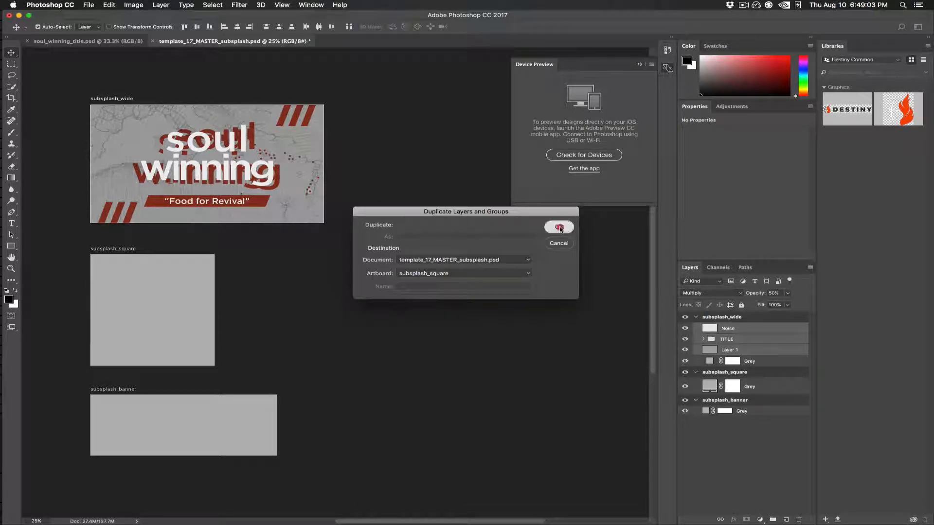
{"action": "left_click", "coordinate": [559, 227]}
Step: Scale the duplicated artwork to about 96% and centre it over the subsplash_square artboard
{"action": "key", "text": "super+t"}
{"action": "left_click_drag", "start_coordinate": [327, 374], "coordinate": [316, 369]}
{"action": "left_click_drag", "start_coordinate": [271, 347], "coordinate": [236, 346]}
{"action": "key", "text": "shift+Return"}
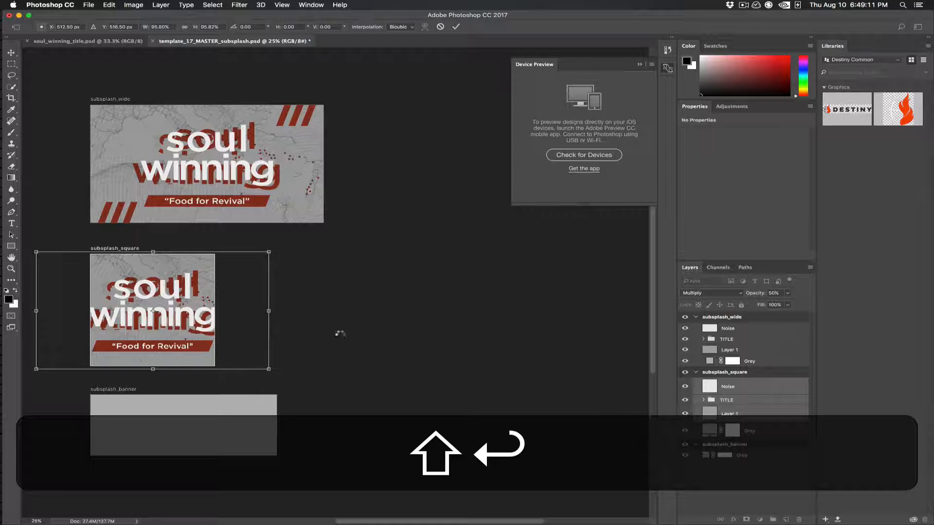
Step: Scale the title and subtitle groups on the square artboard together to about 70% around their centre
{"action": "left_click", "coordinate": [703, 400]}
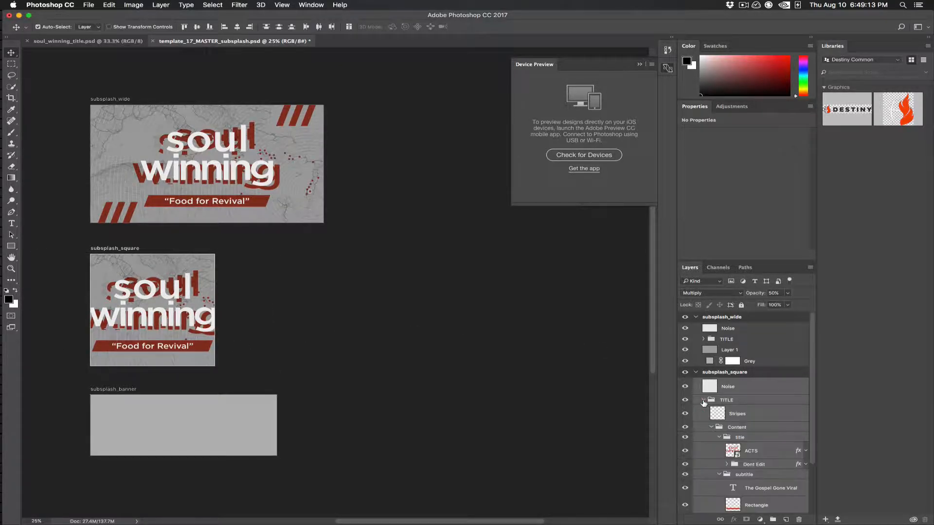
{"action": "left_click", "coordinate": [755, 438]}
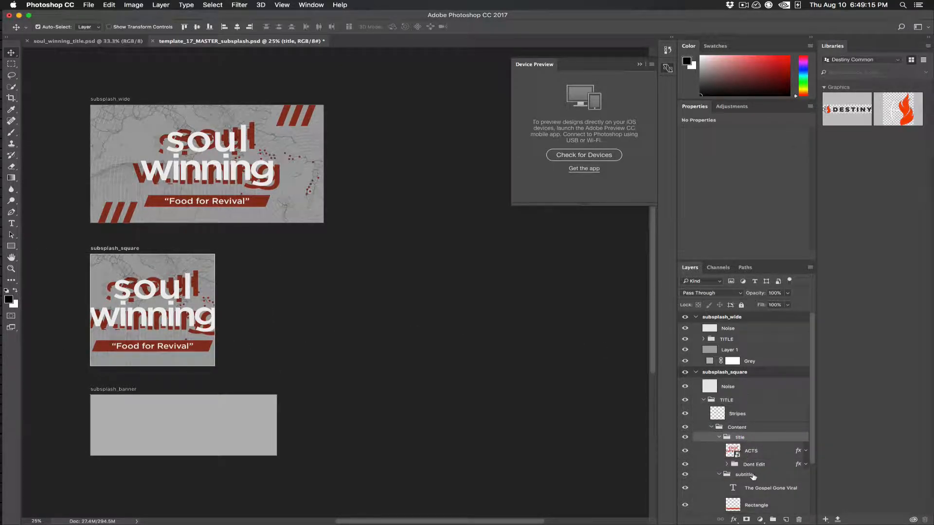
{"action": "key", "text": "super+t"}
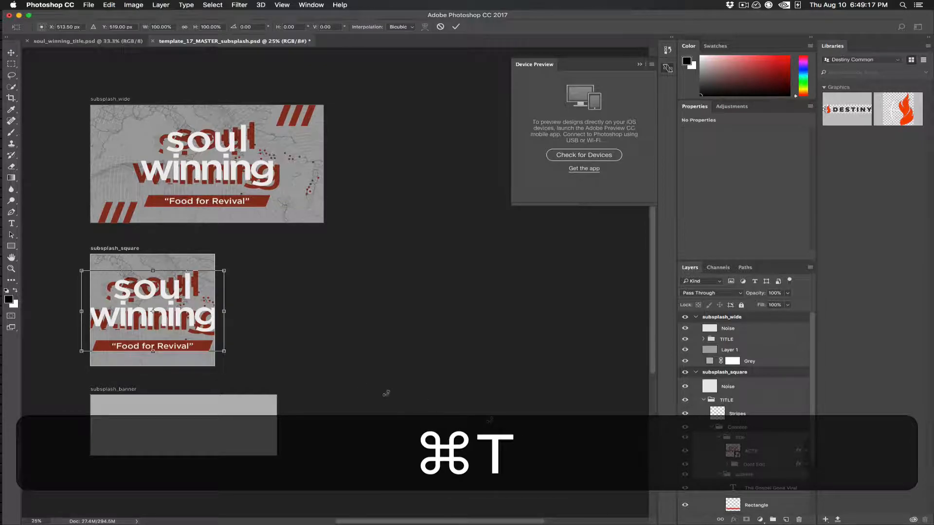
{"action": "left_click_drag", "start_coordinate": [224, 350], "coordinate": [200, 343]}
{"action": "key", "text": "Return"}
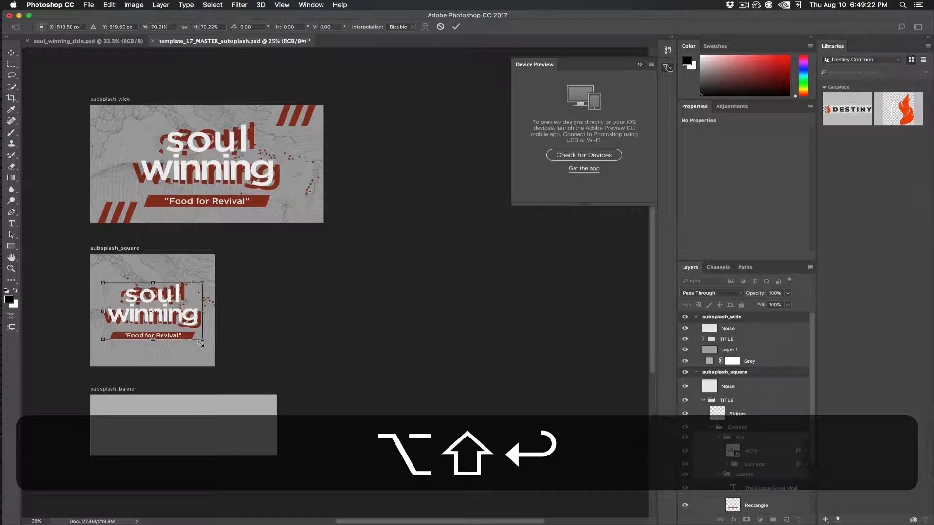
{"action": "left_click", "coordinate": [756, 504]}
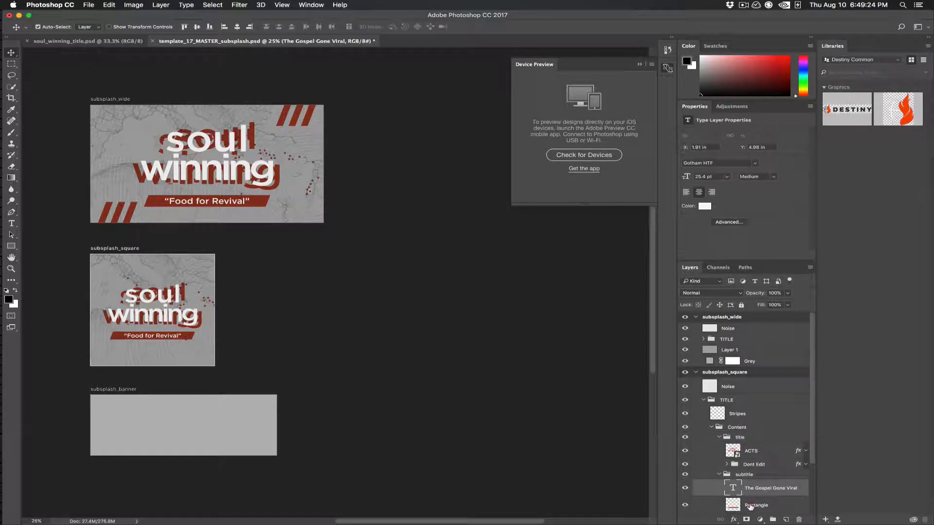
{"action": "scroll", "coordinate": [751, 506], "scroll_direction": "down", "scroll_amount": 3}
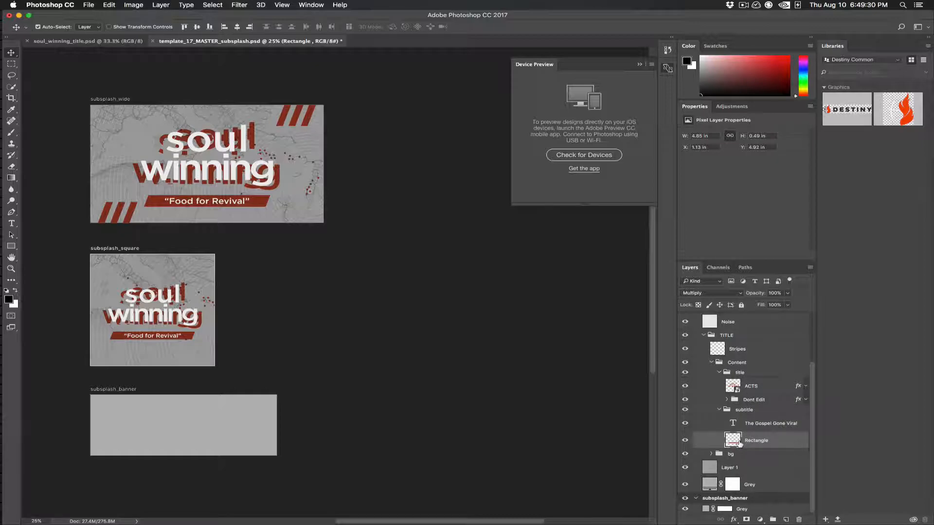
{"action": "left_click", "coordinate": [714, 457]}
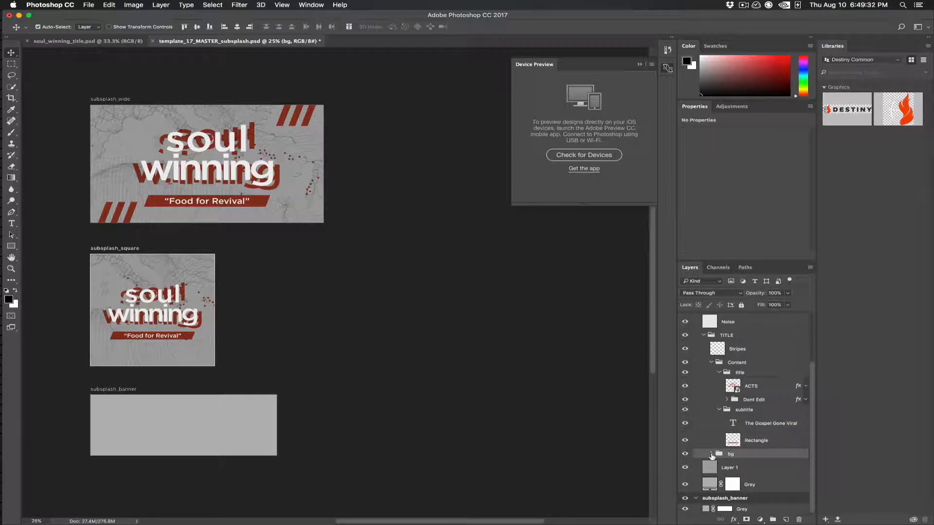
{"action": "left_click", "coordinate": [712, 454]}
{"action": "left_click", "coordinate": [712, 454]}
{"action": "scroll", "coordinate": [782, 415], "scroll_direction": "up", "scroll_amount": 3}
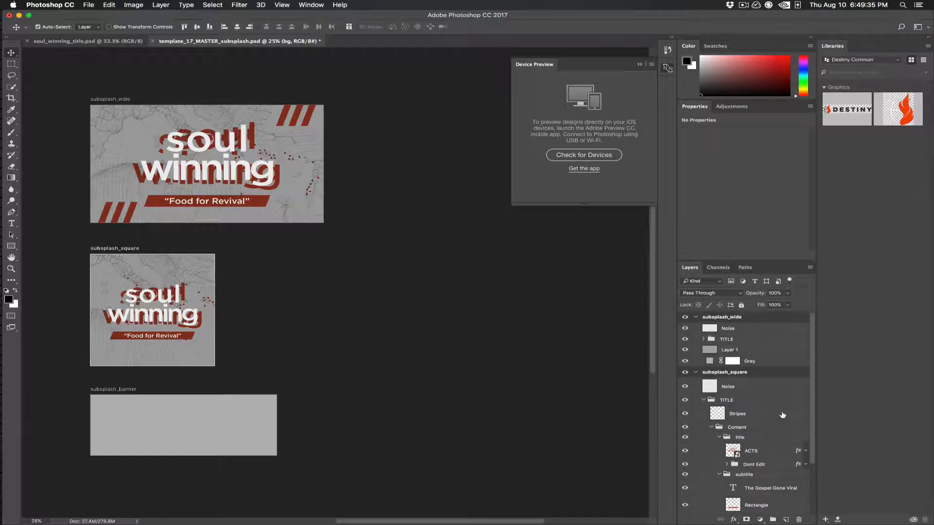
{"action": "scroll", "coordinate": [782, 414], "scroll_direction": "down", "scroll_amount": 3}
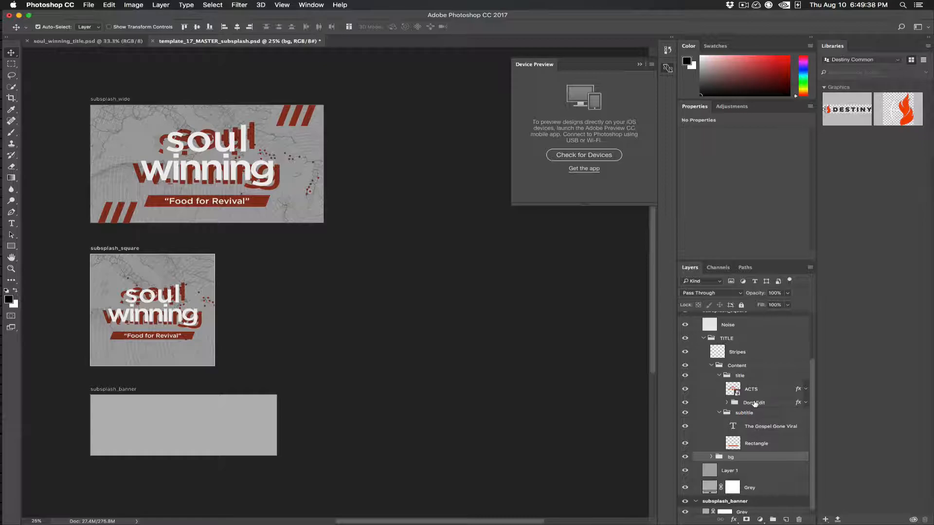
Step: Try to reposition the subtitle's Rectangle layer on the square artboard by moving it on the canvas, and undo the move
{"action": "left_click", "coordinate": [757, 443]}
{"action": "left_click_drag", "start_coordinate": [406, 349], "coordinate": [219, 399]}
{"action": "mouse_move", "coordinate": [153, 339]}
{"action": "left_mouse_down"}
{"action": "mouse_move", "coordinate": [122, 325]}
{"action": "mouse_move", "coordinate": [149, 329]}
{"action": "left_mouse_up"}
{"action": "key", "text": "super+z"}
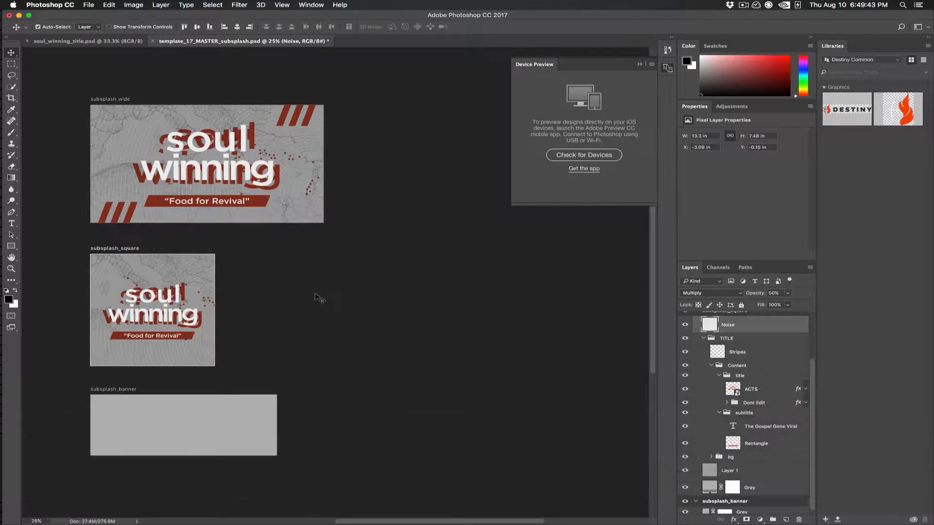
Step: Move the Stripes layer on the square artboard right and down so its lower stripes fall inside the artboard
{"action": "left_click", "coordinate": [747, 356]}
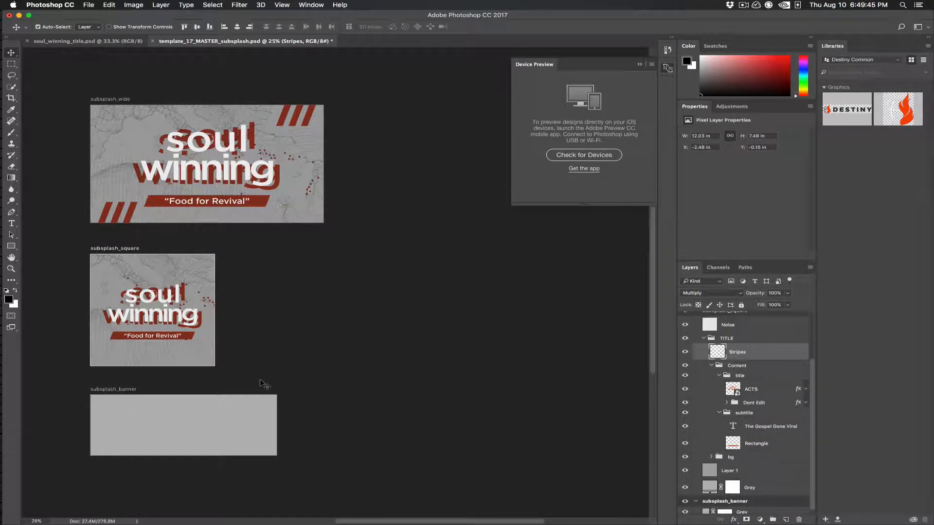
{"action": "left_click_drag", "start_coordinate": [222, 307], "coordinate": [286, 353]}
{"action": "key", "text": "super+d"}
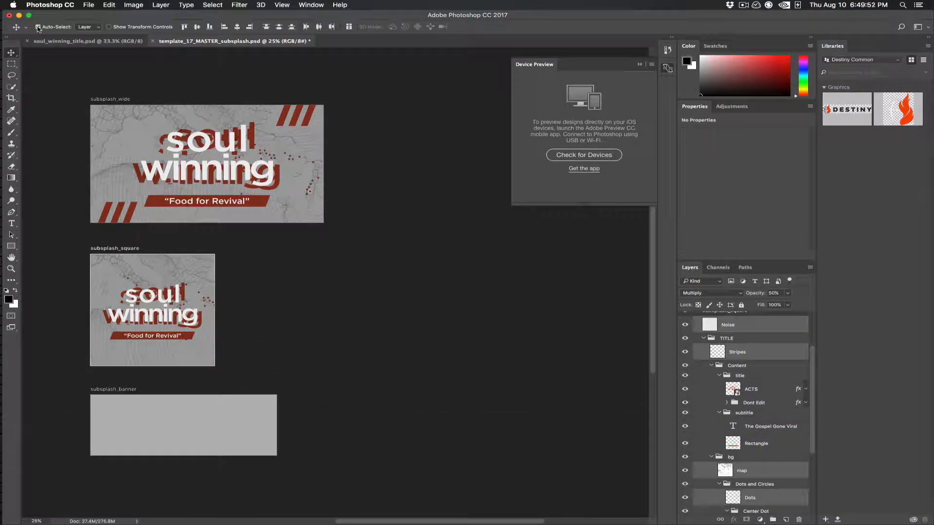
{"action": "left_click", "coordinate": [739, 353]}
{"action": "left_click_drag", "start_coordinate": [390, 348], "coordinate": [420, 358]}
Step: Scale the square artboard's Stripes layer proportionally to about 8.03 × 5 in and fit its upper stripes into the artboard's upper-right corner
{"action": "key", "text": "super+t"}
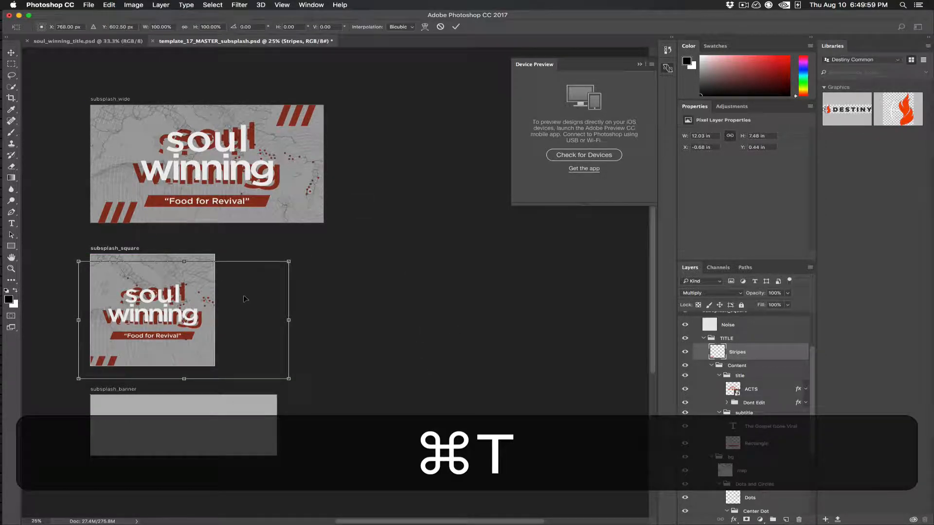
{"action": "key", "text": "shift"}
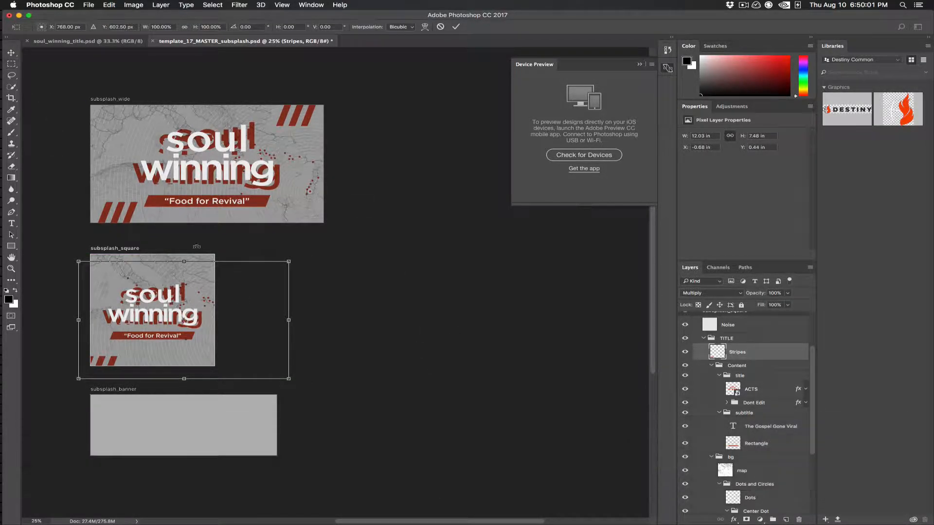
{"action": "key", "text": "shift"}
{"action": "left_click_drag", "start_coordinate": [288, 380], "coordinate": [219, 344]}
{"action": "left_click_drag", "start_coordinate": [205, 278], "coordinate": [205, 268]}
{"action": "key", "text": "Return"}
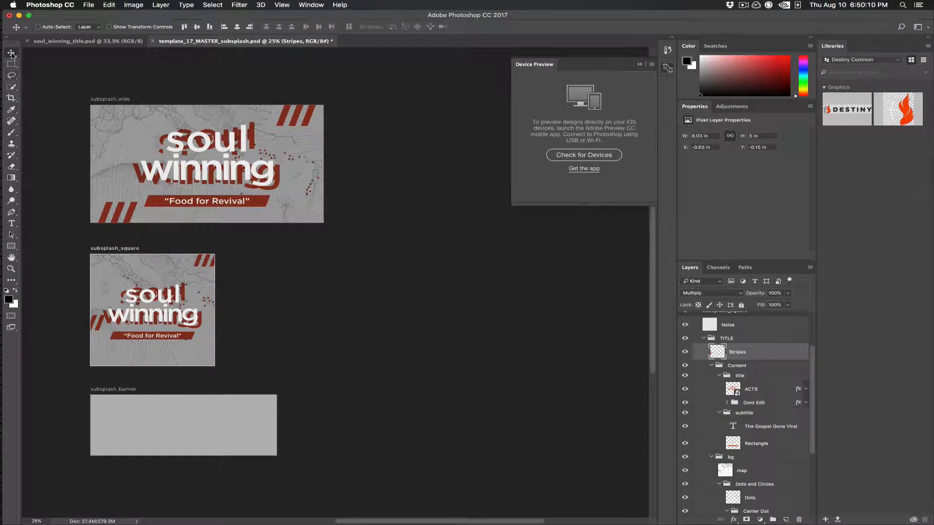
Step: Marquee-select only the lower stripes on the square artboard, move them down into the artboard's lower-left corner, and deselect
{"action": "left_click", "coordinate": [12, 64]}
{"action": "left_click_drag", "start_coordinate": [90, 311], "coordinate": [79, 380]}
{"action": "key", "text": "v"}
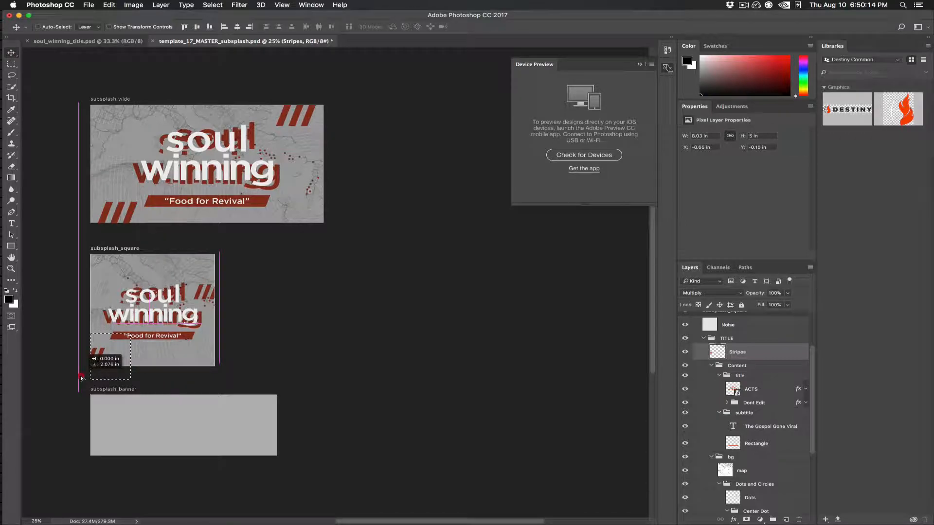
{"action": "key", "text": "super+z"}
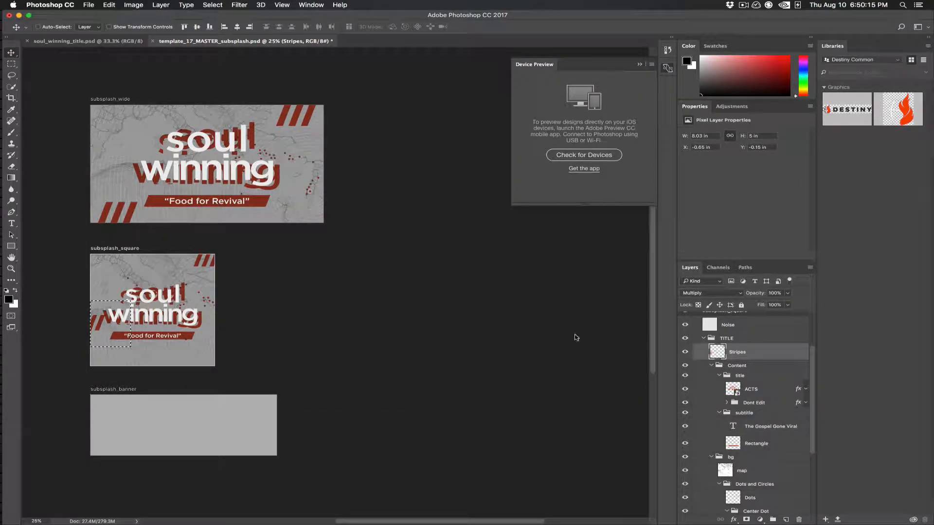
{"action": "left_click_drag", "start_coordinate": [101, 325], "coordinate": [100, 362]}
{"action": "key", "text": "super+d"}
Step: Collapse the square artboard's TITLE group in the layer list
{"action": "scroll", "coordinate": [765, 394], "scroll_direction": "up", "scroll_amount": 3}
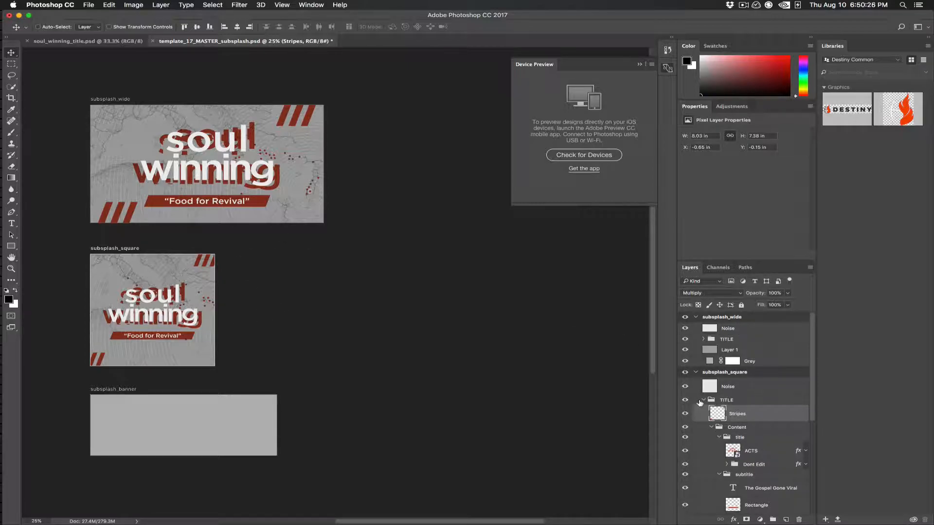
{"action": "left_click", "coordinate": [702, 400]}
{"action": "left_click", "coordinate": [703, 401]}
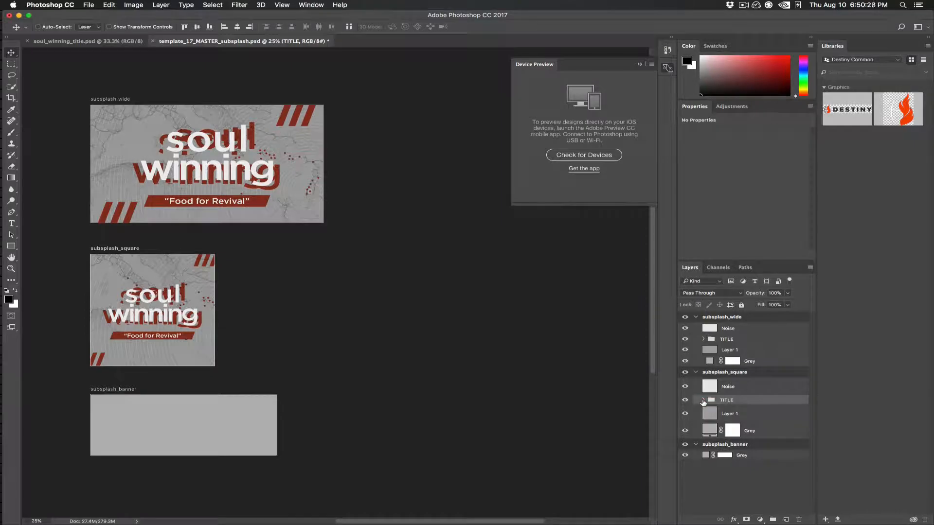
Step: Duplicate the wide artboard's Noise, TITLE and Layer 1 items onto the subsplash_banner artboard of template_17_MASTER_subsplash.psd
{"action": "left_click", "coordinate": [751, 331]}
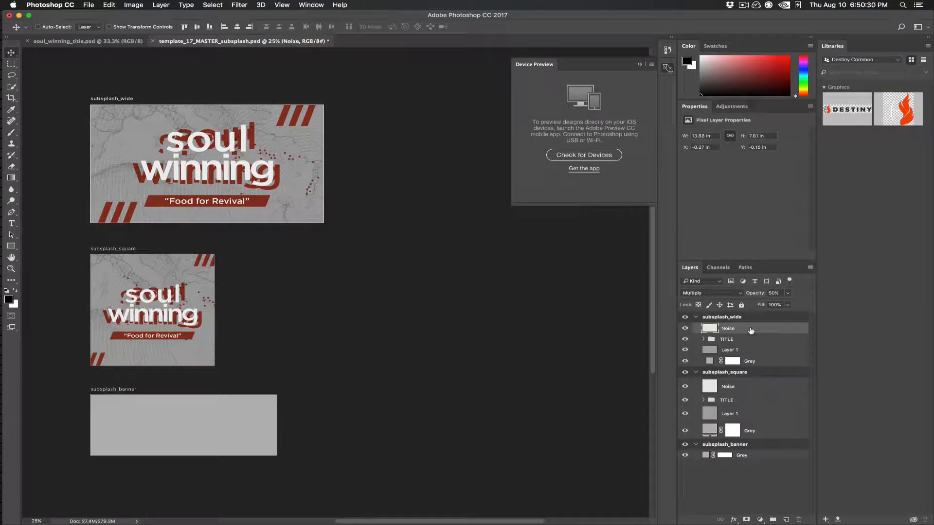
{"action": "left_click", "coordinate": [749, 352], "text": "shift"}
{"action": "right_click", "coordinate": [741, 341]}
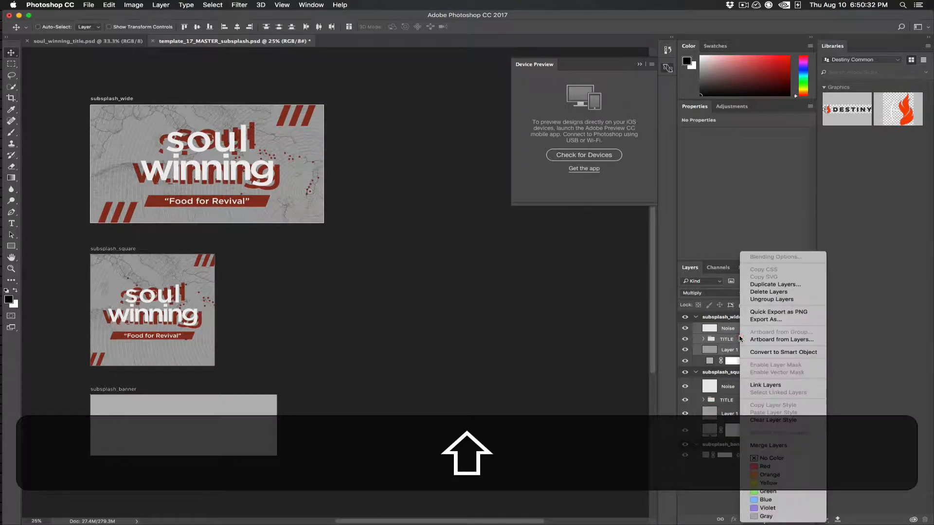
{"action": "left_click", "coordinate": [790, 285]}
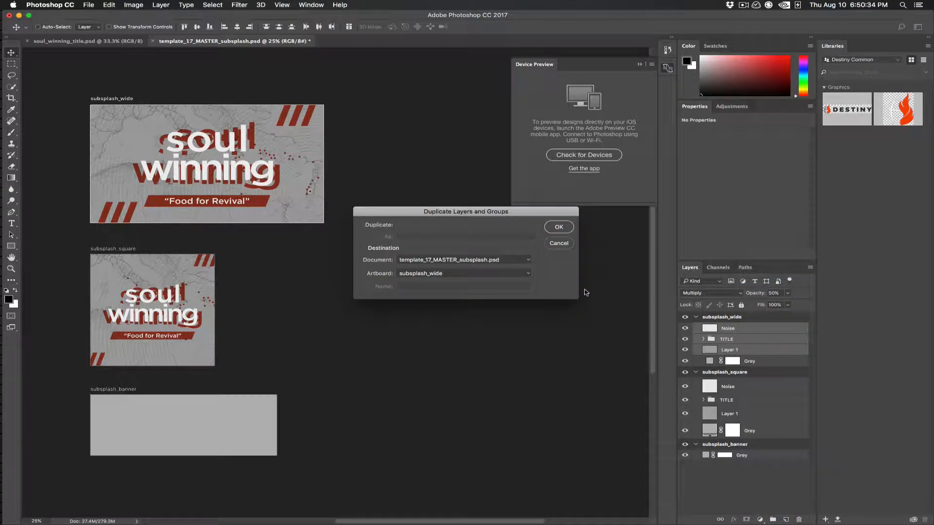
{"action": "left_click", "coordinate": [471, 261]}
{"action": "left_click", "coordinate": [481, 265]}
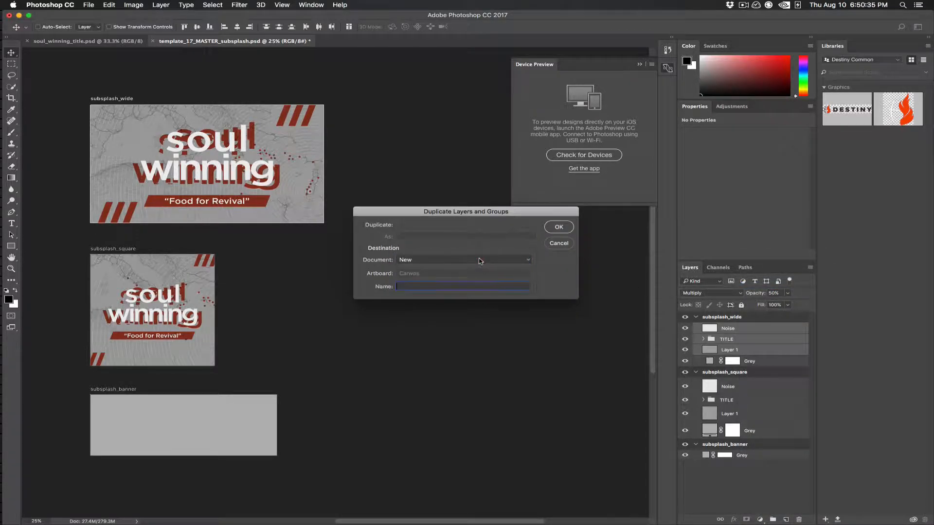
{"action": "left_click", "coordinate": [462, 261]}
{"action": "left_click", "coordinate": [447, 253]}
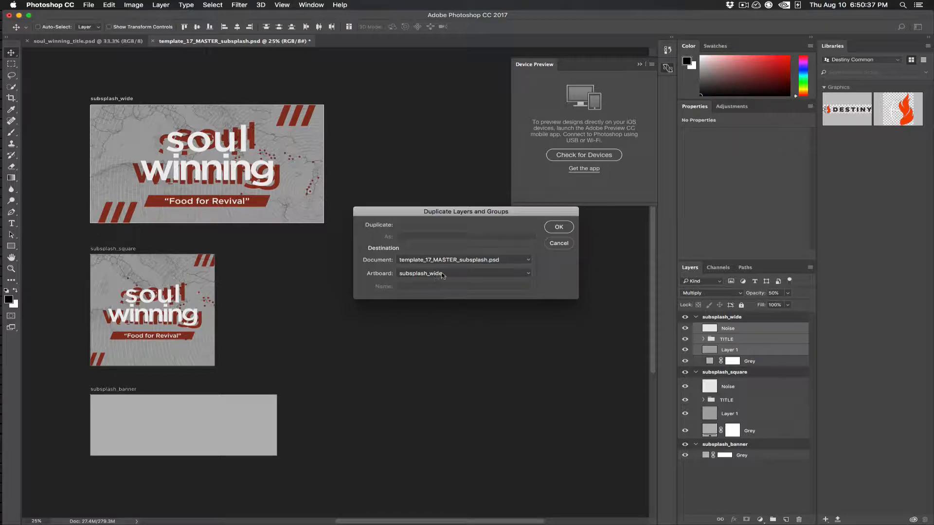
{"action": "left_click", "coordinate": [440, 274]}
{"action": "left_click", "coordinate": [445, 256]}
{"action": "left_click", "coordinate": [565, 229]}
Step: Scale the duplicated banner artwork proportionally to about 79% and shift it up over the subsplash_banner artboard
{"action": "key", "text": "super+t"}
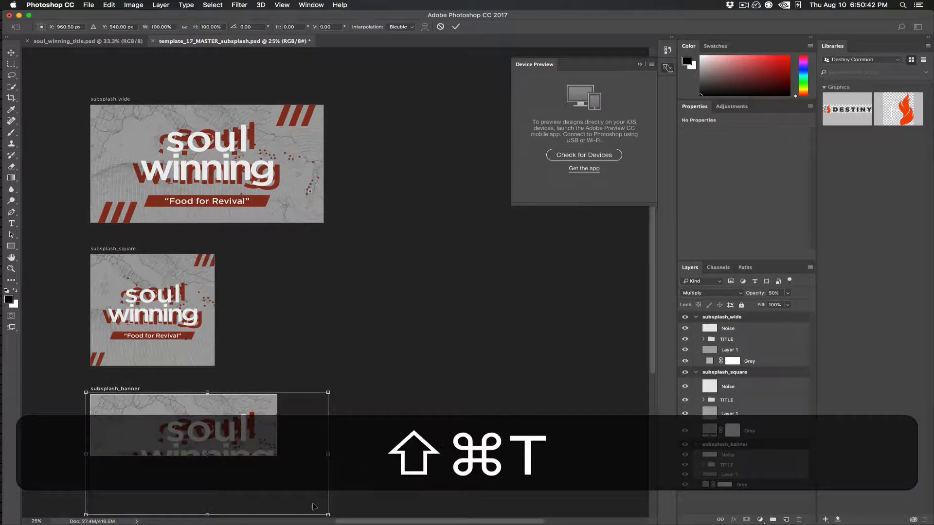
{"action": "left_click_drag", "start_coordinate": [328, 515], "coordinate": [285, 481]}
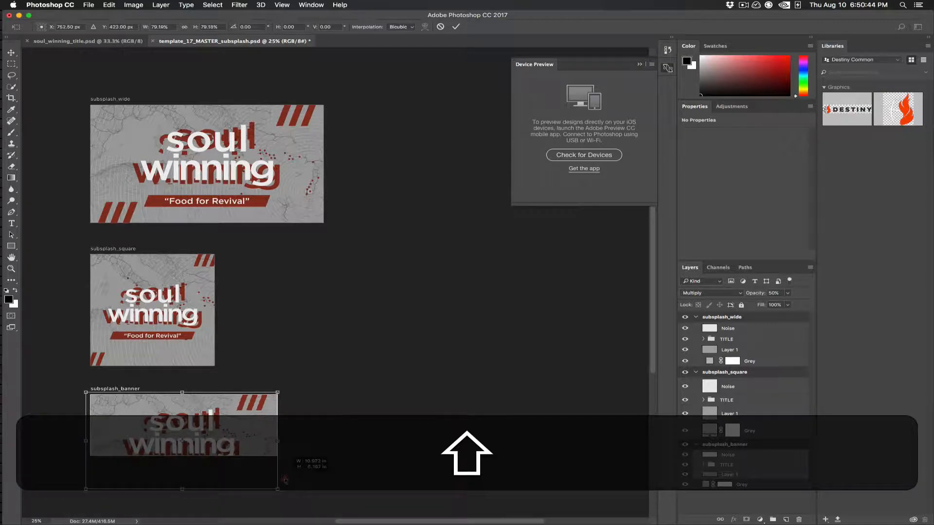
{"action": "key", "text": "shift+Return"}
{"action": "left_click_drag", "start_coordinate": [237, 442], "coordinate": [238, 432]}
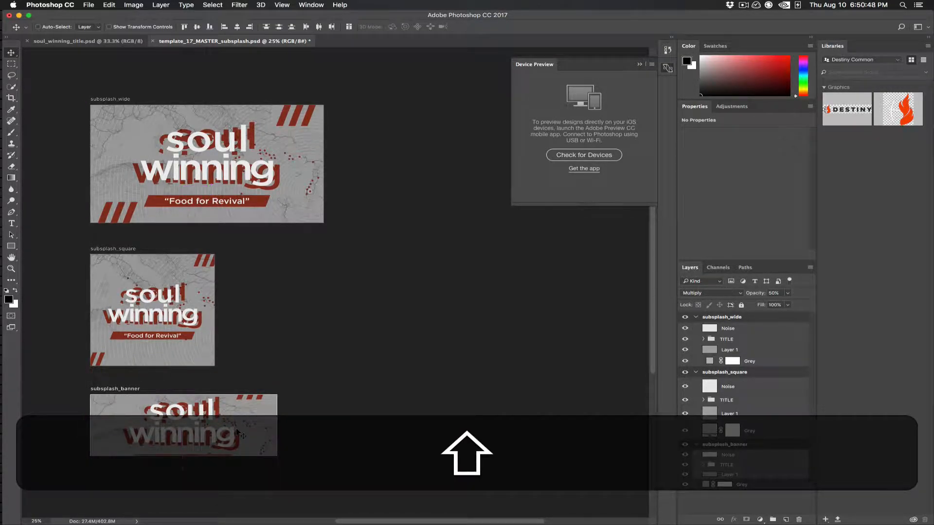
Step: Shrink the banner artboard's Content group around its centre and nudge it up so the title and subtitle fit inside the artboard
{"action": "left_click", "coordinate": [703, 466]}
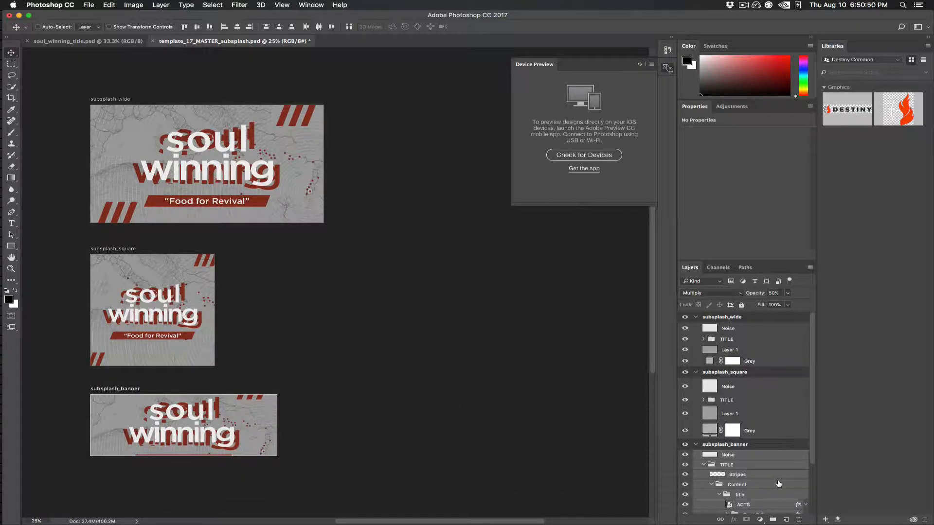
{"action": "scroll", "coordinate": [779, 484], "scroll_direction": "down", "scroll_amount": 3}
{"action": "left_click", "coordinate": [734, 419]}
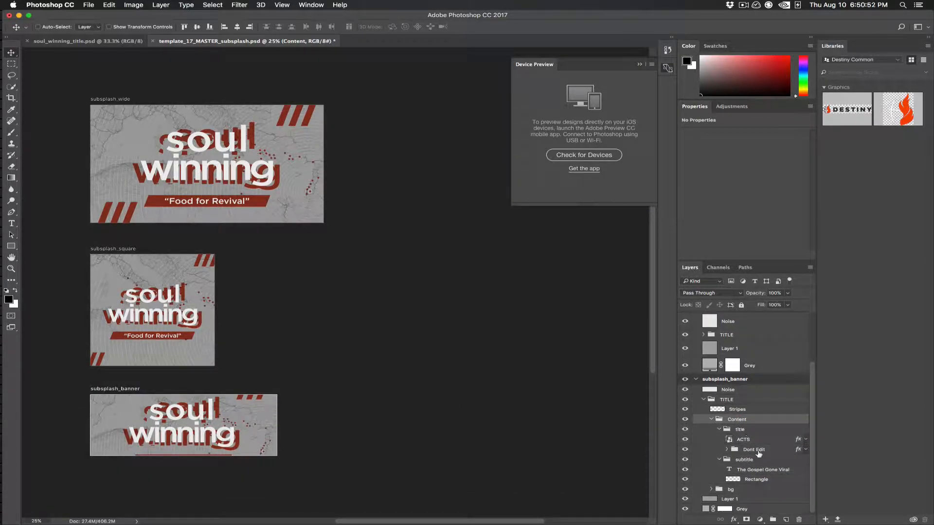
{"action": "key", "text": "super+t"}
{"action": "left_click_drag", "start_coordinate": [240, 463], "coordinate": [229, 457]}
{"action": "key", "text": "Return"}
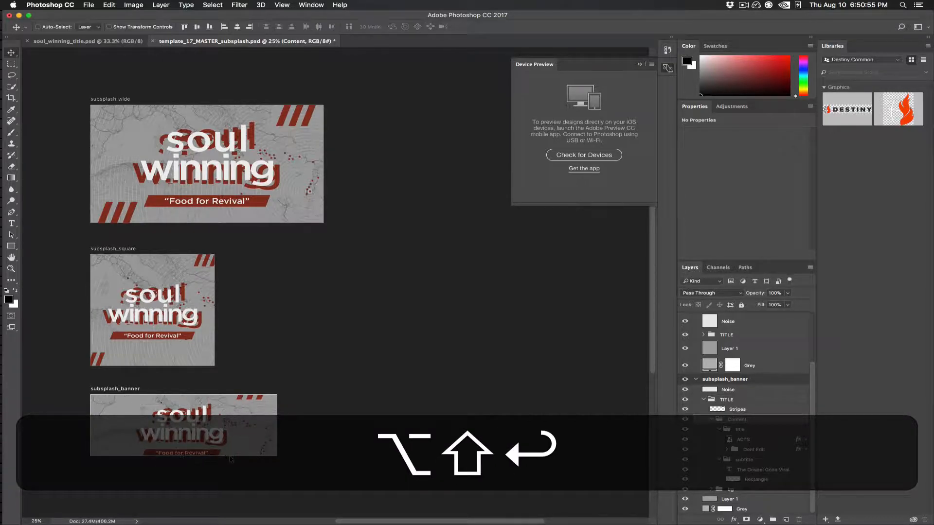
{"action": "key", "text": "shift+Up"}
{"action": "key", "text": "shift+Up"}
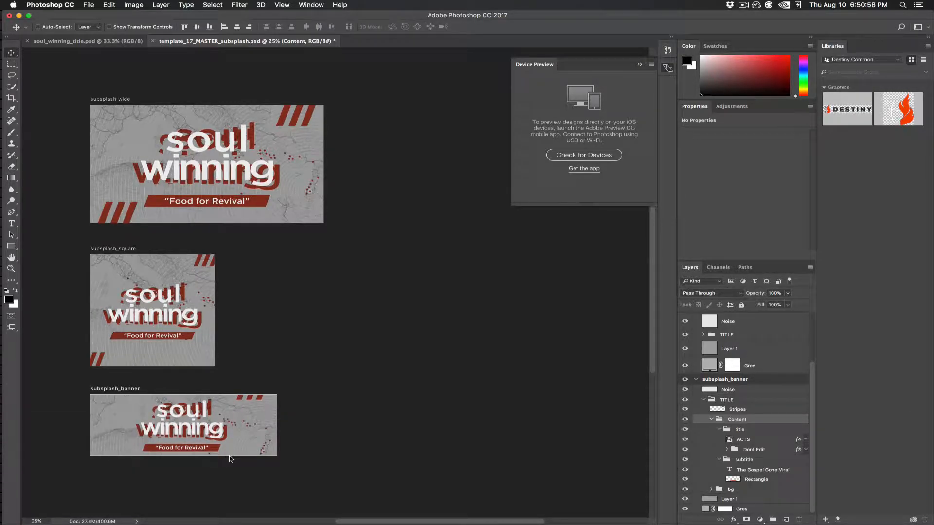
{"action": "key", "text": "shift+Down"}
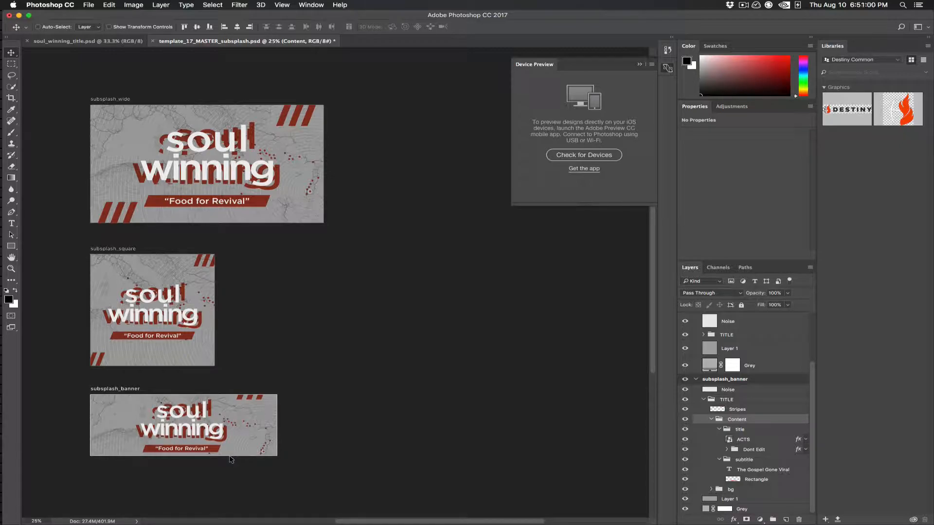
Step: Scale the banner artboard's Stripes layer to about 8.27 × 5.14 in, keeping its upper stripes in the artboard's upper-right corner
{"action": "left_click", "coordinate": [745, 410]}
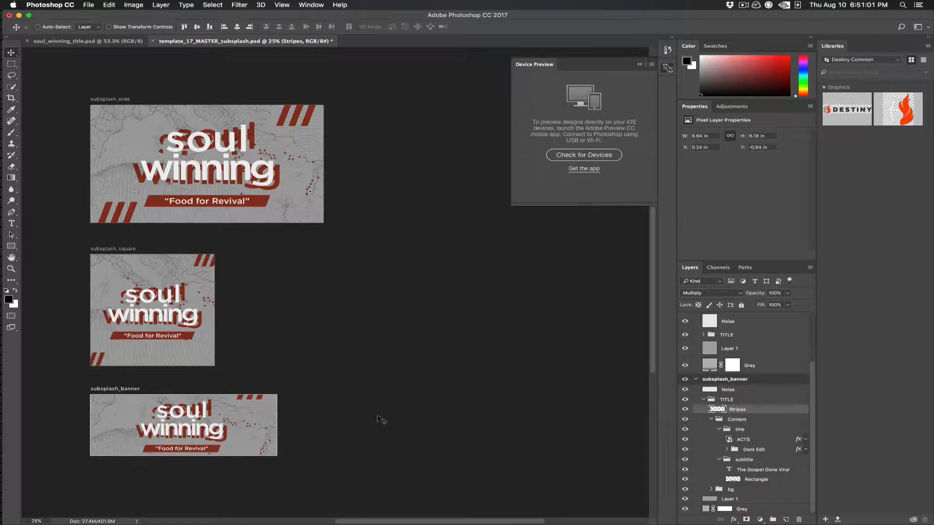
{"action": "left_click_drag", "start_coordinate": [250, 401], "coordinate": [260, 404]}
{"action": "key", "text": "super+t"}
{"action": "key", "text": "shift+super+t"}
{"action": "left_click_drag", "start_coordinate": [105, 480], "coordinate": [135, 464]}
{"action": "key", "text": "shift+Return"}
Step: Marquee-select the lower stripes on the banner artboard, move them left into the artboard's lower-left corner, and deselect
{"action": "left_click", "coordinate": [7, 64]}
{"action": "left_click_drag", "start_coordinate": [169, 443], "coordinate": [122, 474]}
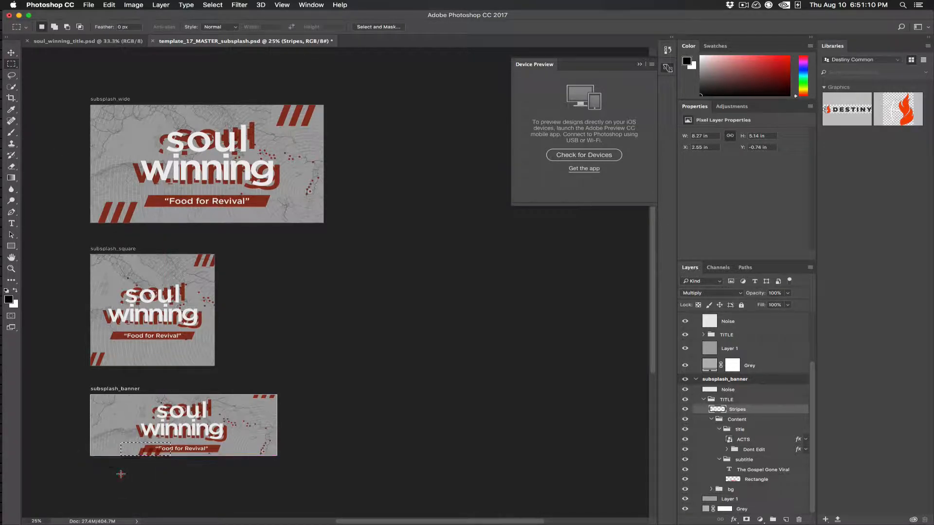
{"action": "left_click", "coordinate": [12, 53]}
{"action": "left_click_drag", "start_coordinate": [155, 452], "coordinate": [107, 452]}
{"action": "key", "text": "super+d"}
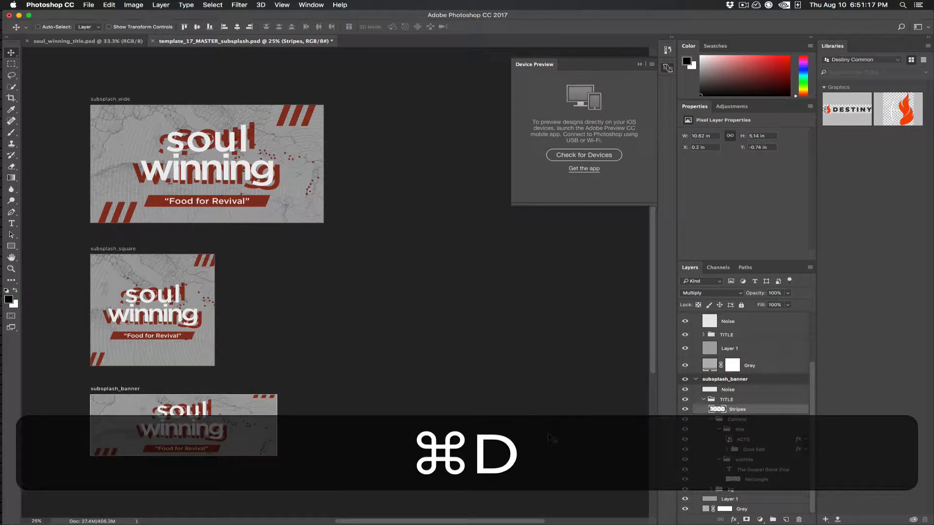
{"action": "key", "text": "a"}
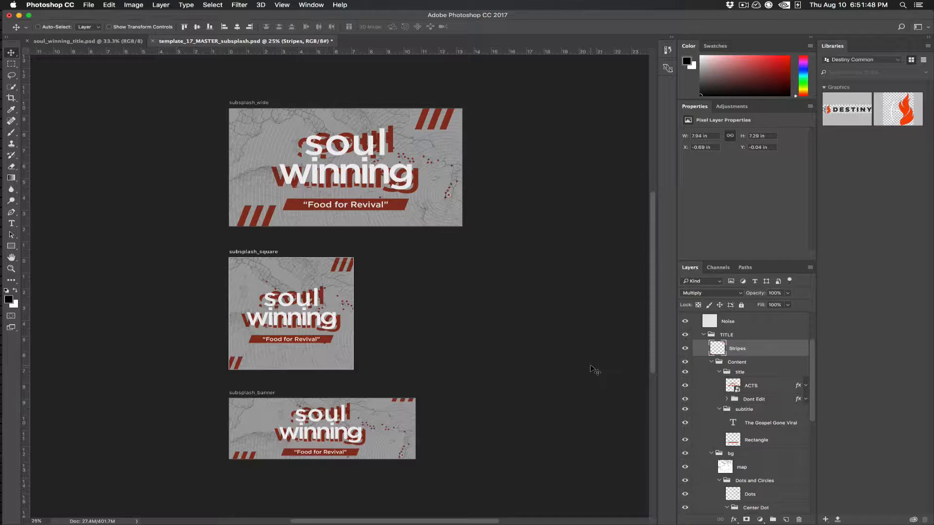
Step: Save the document to the Desktop as soulwinning_17_MASTER_subsplash.psd with Maximize Compatibility, and turn off further display of the format options
{"action": "left_click", "coordinate": [89, 5]}
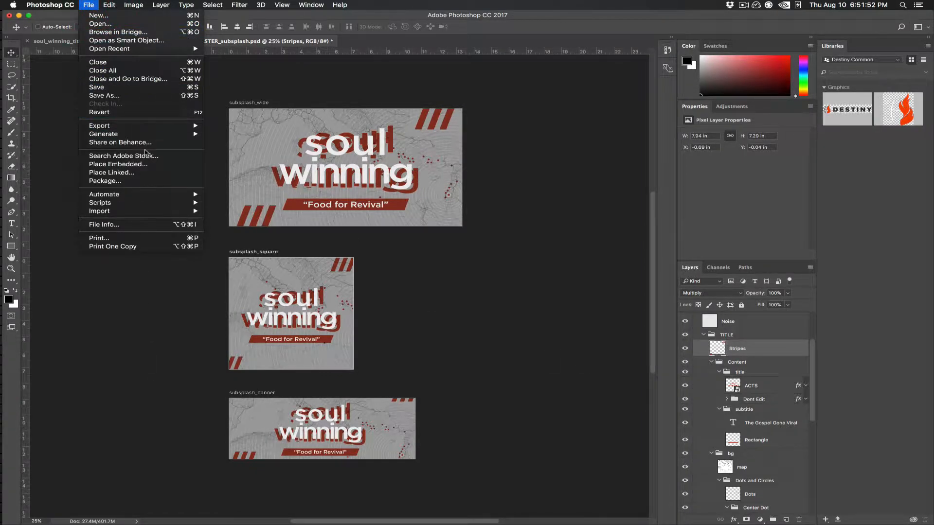
{"action": "left_click", "coordinate": [144, 96]}
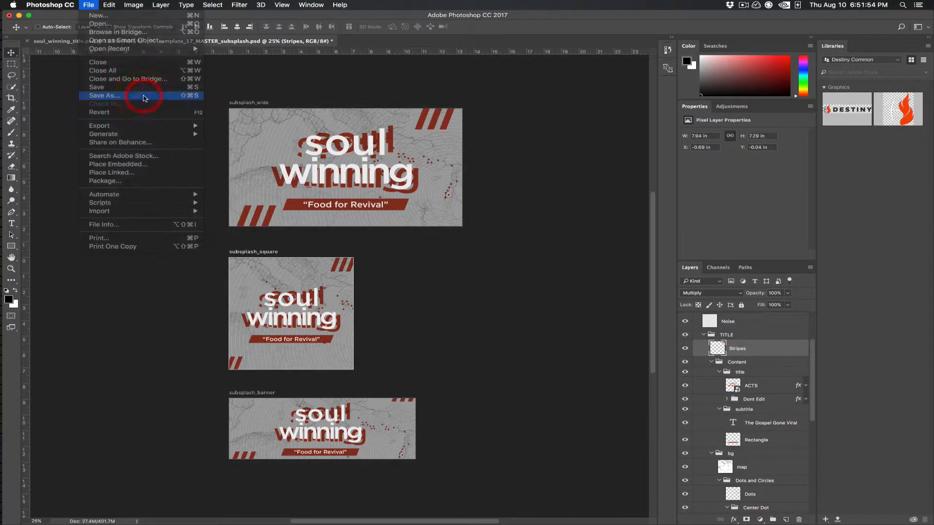
{"action": "key", "text": "shift+Left"}
{"action": "key", "text": "shift+Right"}
{"action": "key", "text": "shift+Right"}
{"action": "key", "text": "shift+Right"}
{"action": "key", "text": "shift+Right"}
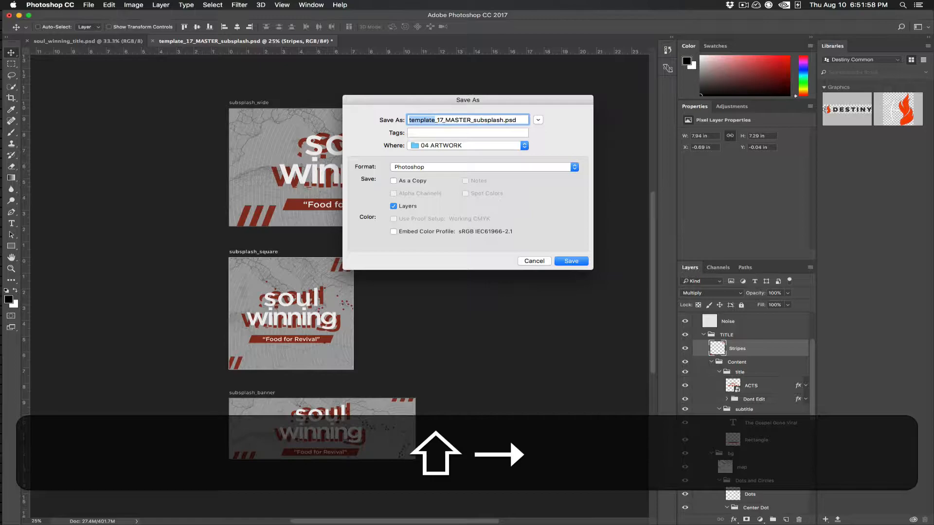
{"action": "type", "text": "soulwinning"}
{"action": "key", "text": "super+shift+d"}
{"action": "key", "text": "super+shift+Return"}
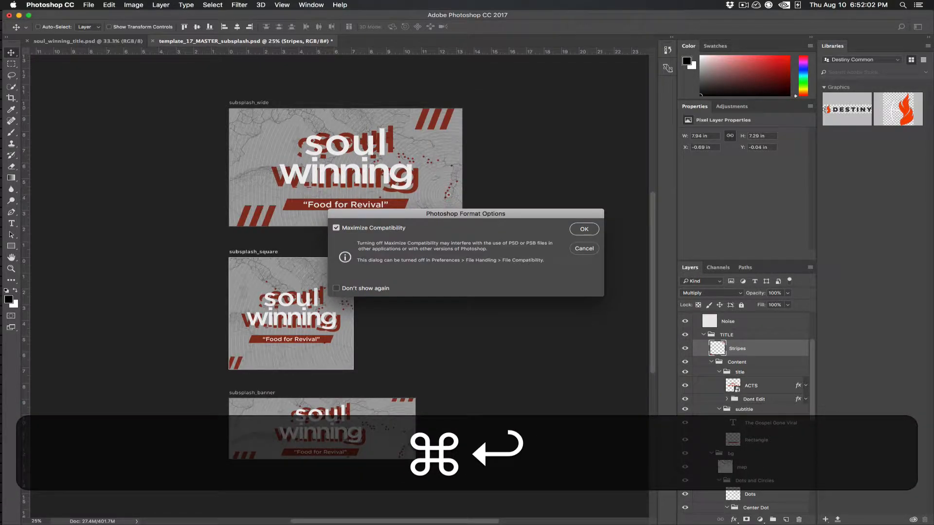
{"action": "left_click", "coordinate": [348, 288]}
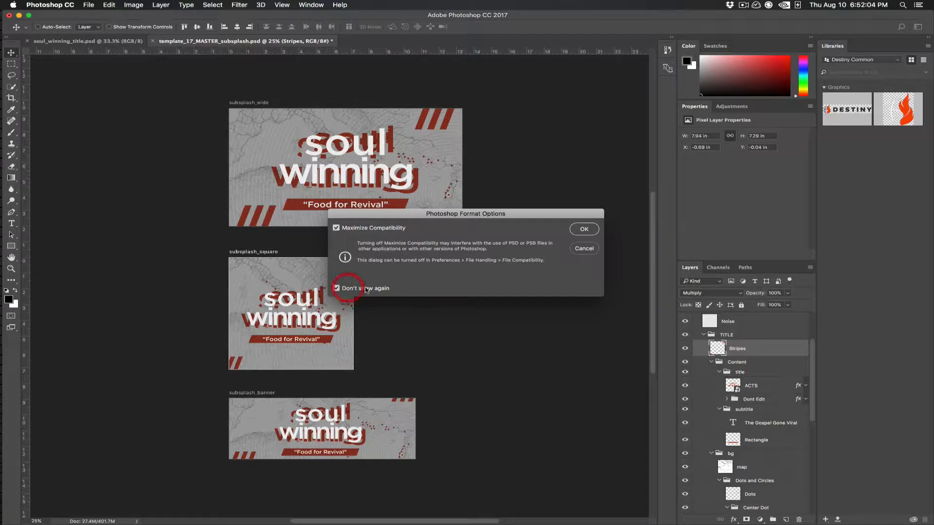
{"action": "left_click", "coordinate": [585, 230]}
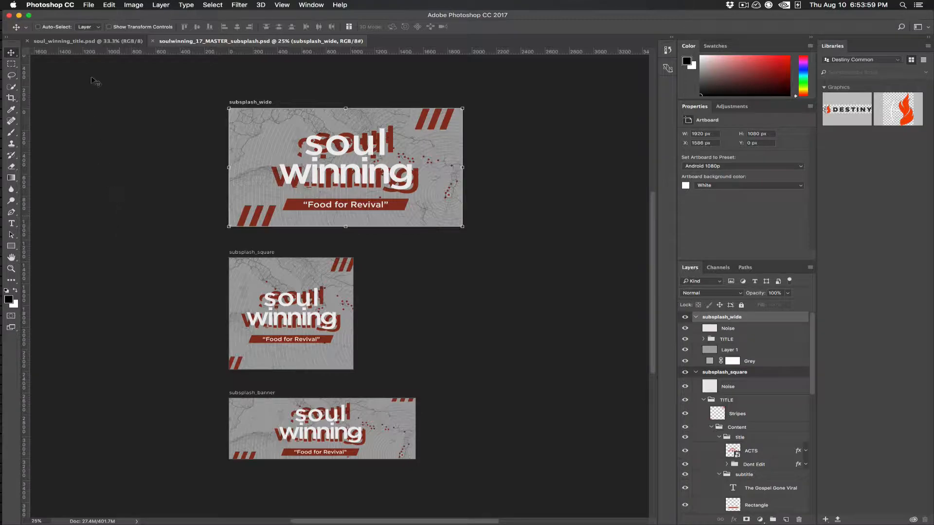
Step: Set up an Artboards to Files export with artboard content only, and turn off the limit to selected artboards
{"action": "left_click", "coordinate": [88, 4]}
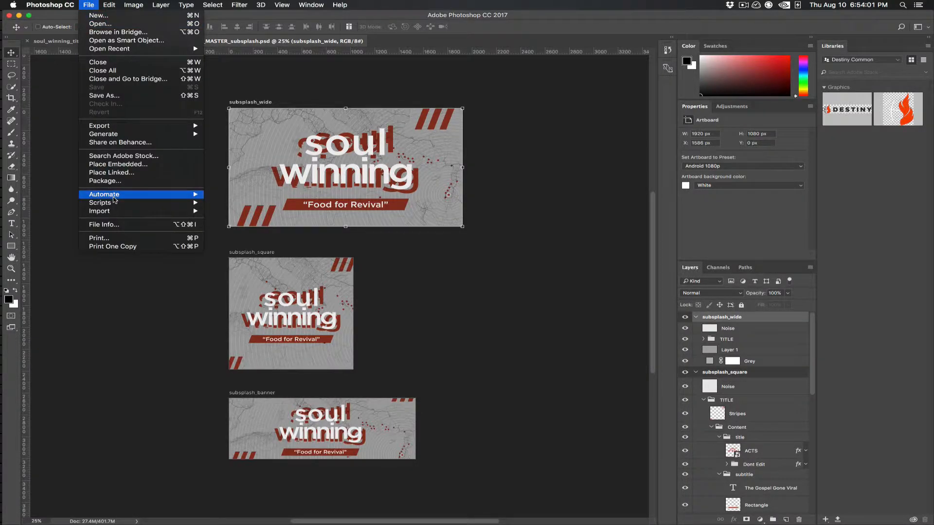
{"action": "mouse_move", "coordinate": [148, 127]}
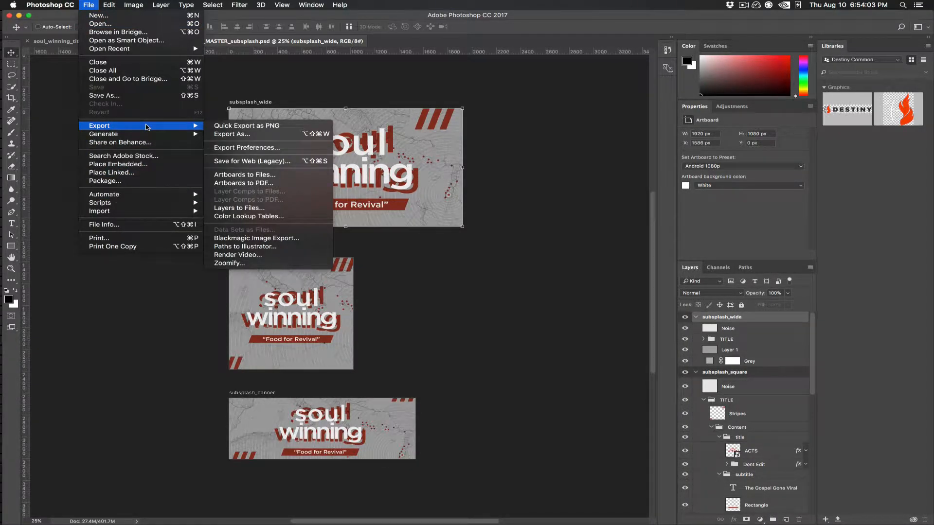
{"action": "left_click", "coordinate": [276, 176]}
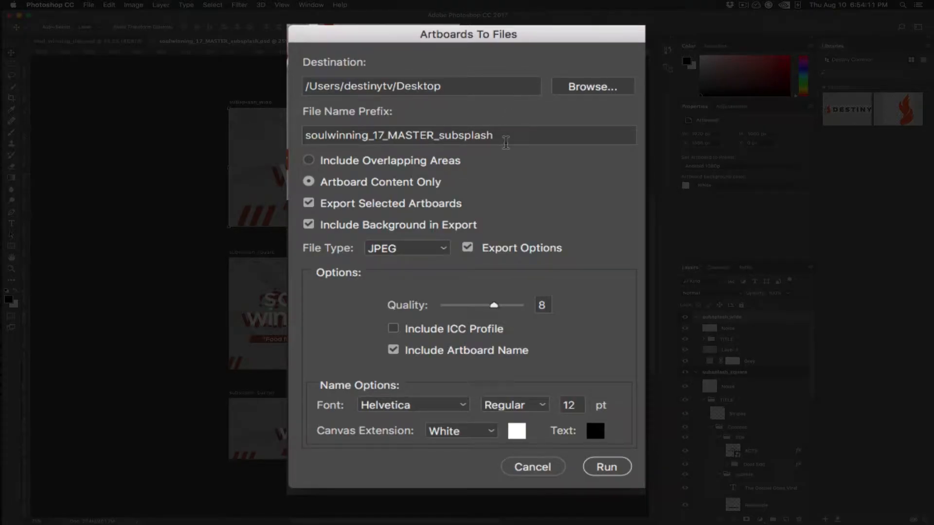
{"action": "left_click", "coordinate": [309, 183]}
{"action": "left_click", "coordinate": [309, 203]}
Step: Choose JPEG at quality 8, turn off Include Artboard Name, and run the artboard export to the Desktop
{"action": "left_click", "coordinate": [440, 249]}
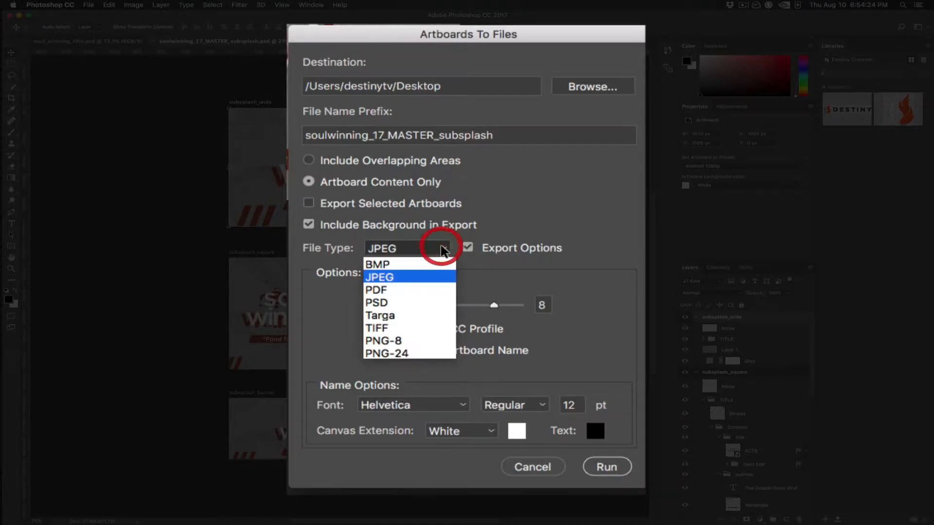
{"action": "left_click", "coordinate": [382, 277]}
{"action": "left_click", "coordinate": [542, 305]}
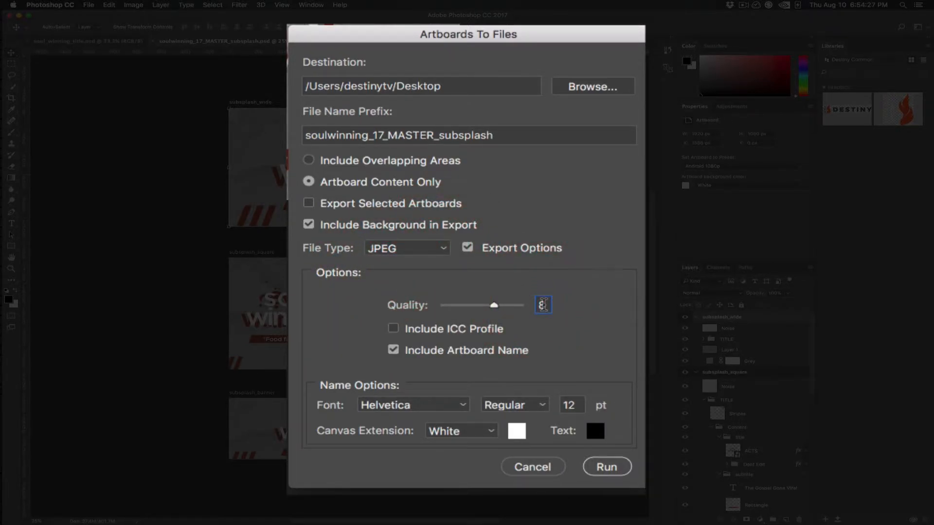
{"action": "left_click", "coordinate": [393, 351]}
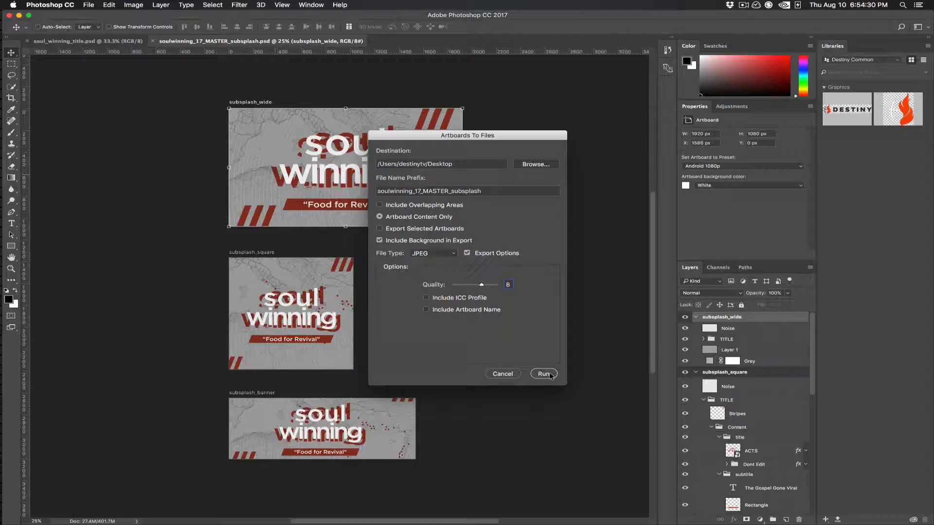
{"action": "left_click", "coordinate": [607, 467]}
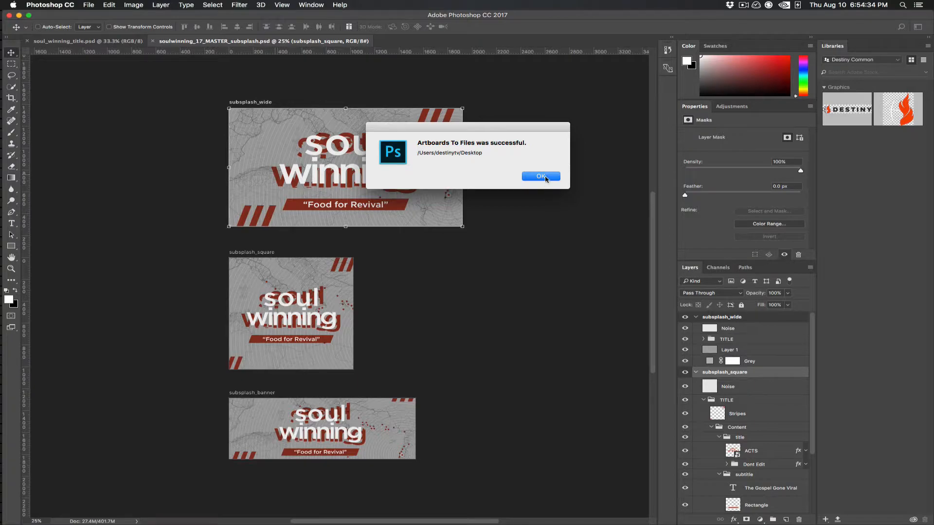
{"action": "left_click", "coordinate": [541, 176]}
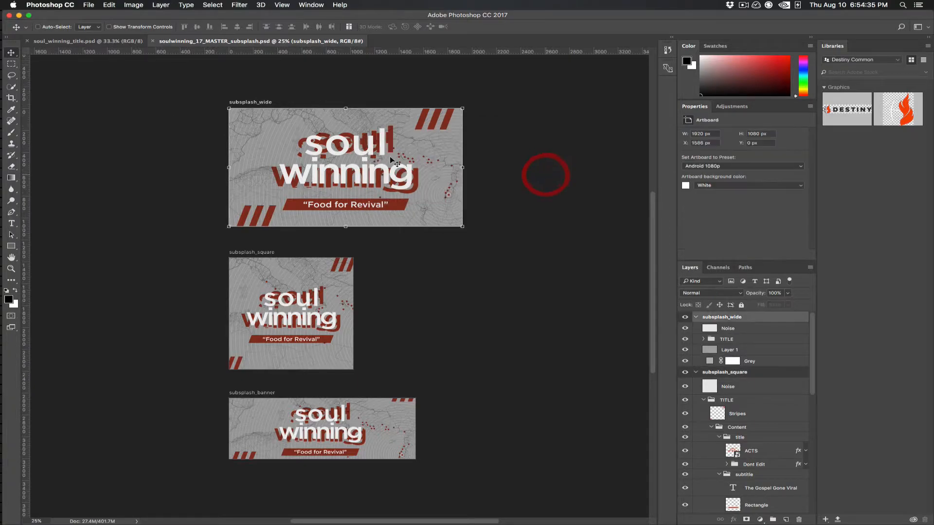
Step: Switch to Finder, widen the Desktop file name column, and preview the master PSD together with the exported JPEGs
{"action": "mouse_move", "coordinate": [3, 86]}
{"action": "left_click", "coordinate": [14, 37]}
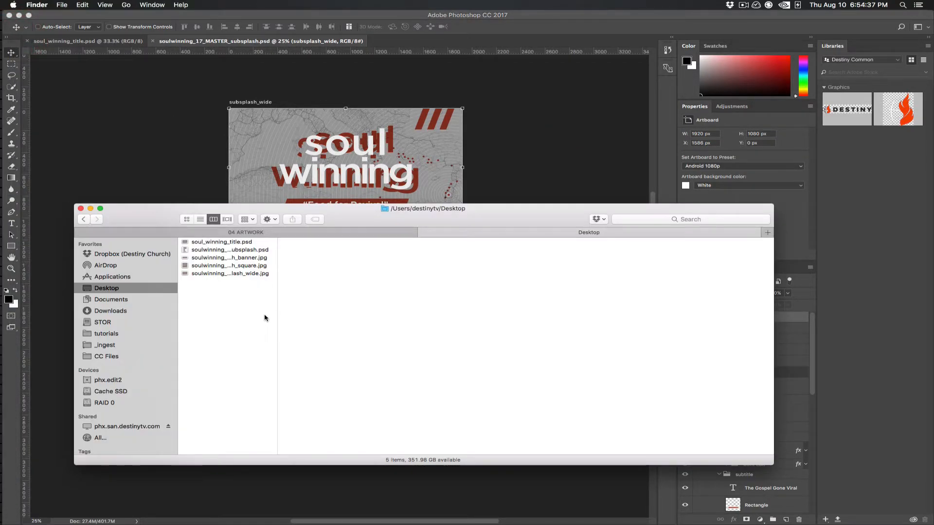
{"action": "left_click_drag", "start_coordinate": [278, 313], "coordinate": [406, 319]}
{"action": "left_click_drag", "start_coordinate": [292, 299], "coordinate": [309, 253]}
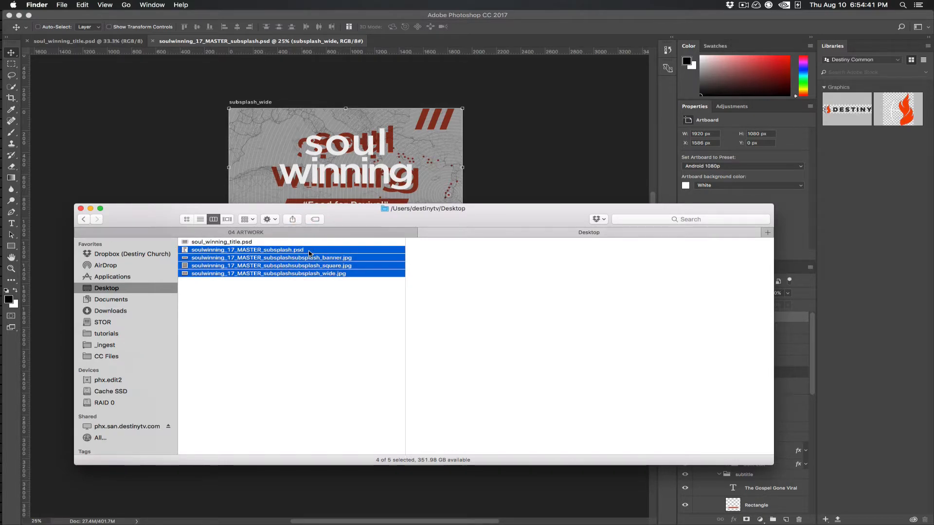
{"action": "key", "text": "space"}
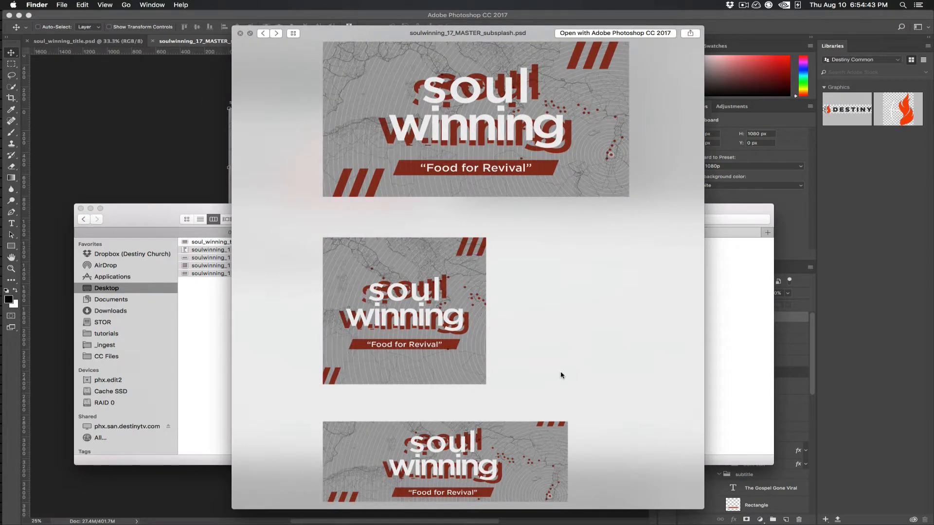
{"action": "key", "text": "space"}
Step: Select only the banner, square and wide JPEGs, preview them together as an index sheet, and close the preview
{"action": "left_click_drag", "start_coordinate": [267, 327], "coordinate": [326, 259]}
{"action": "key", "text": "space"}
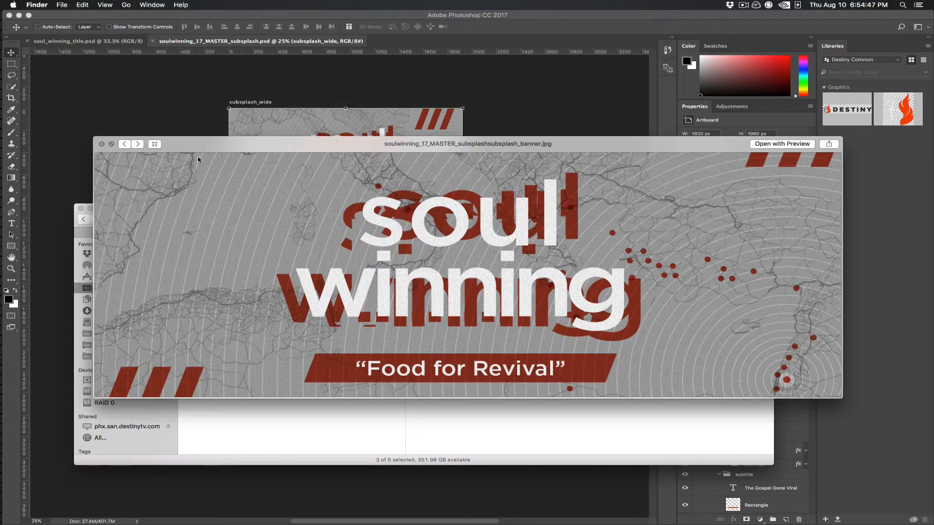
{"action": "left_click", "coordinate": [156, 144]}
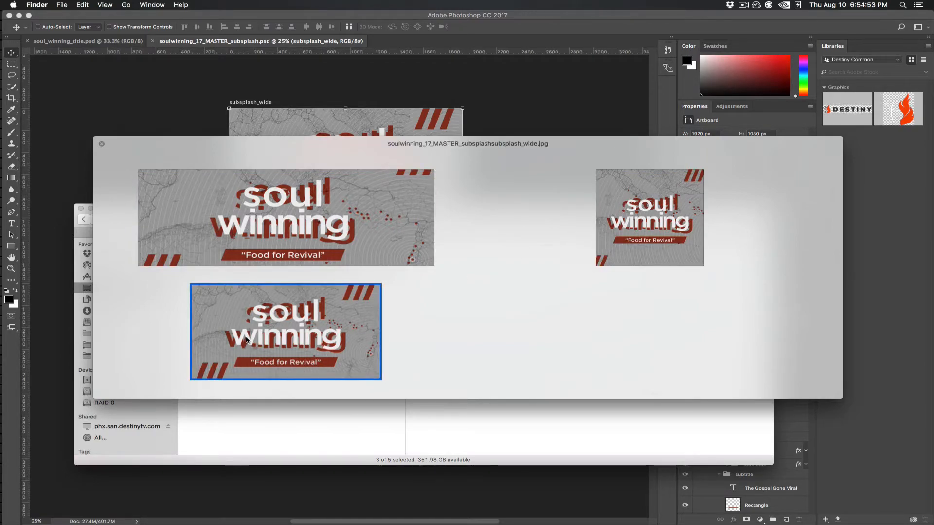
{"action": "key", "text": "space"}
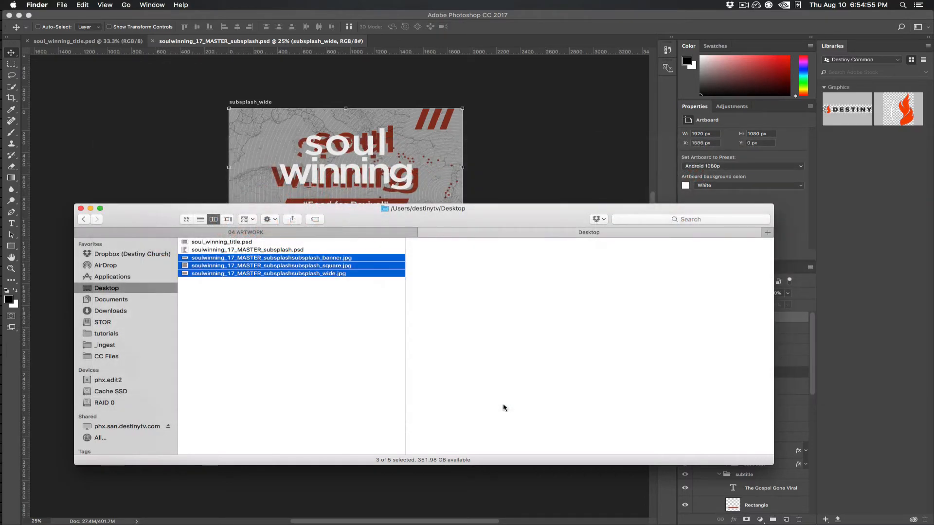